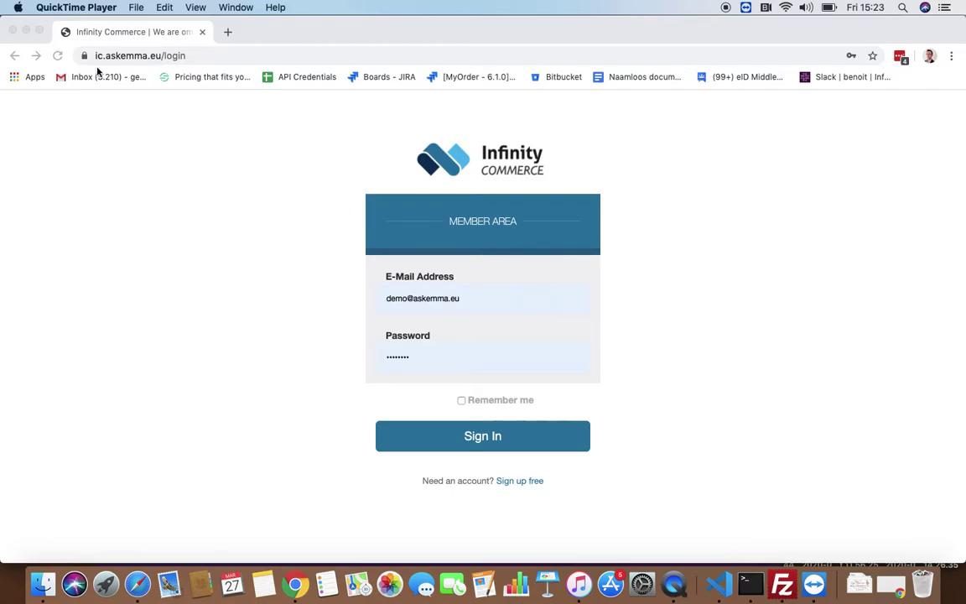
# Sign in, check the dashboard's sales usage chart, and expand Point of sale.
pyautogui.click(491, 419)
pyautogui.click(501, 437)
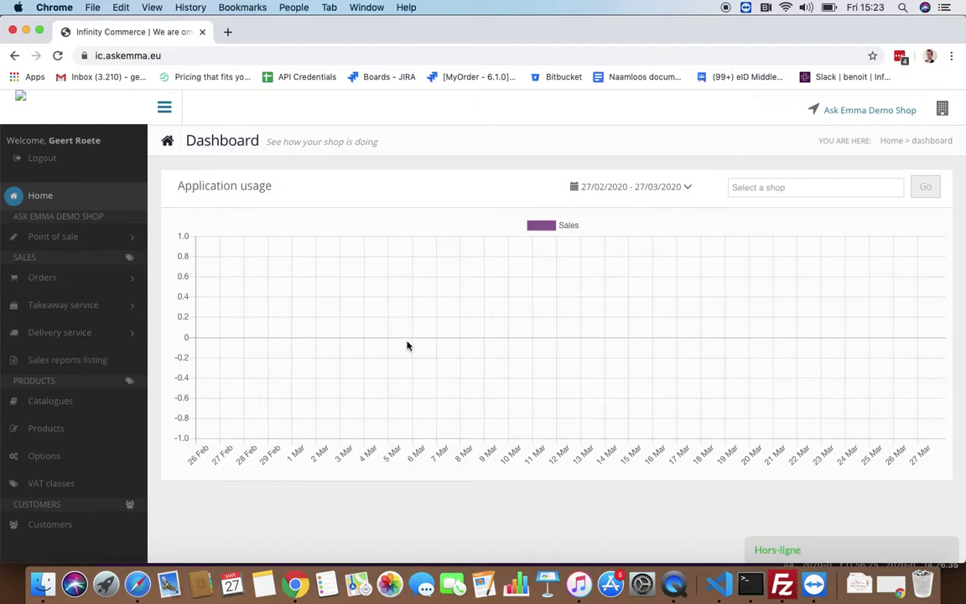
pyautogui.scroll(-7, 526, 344)
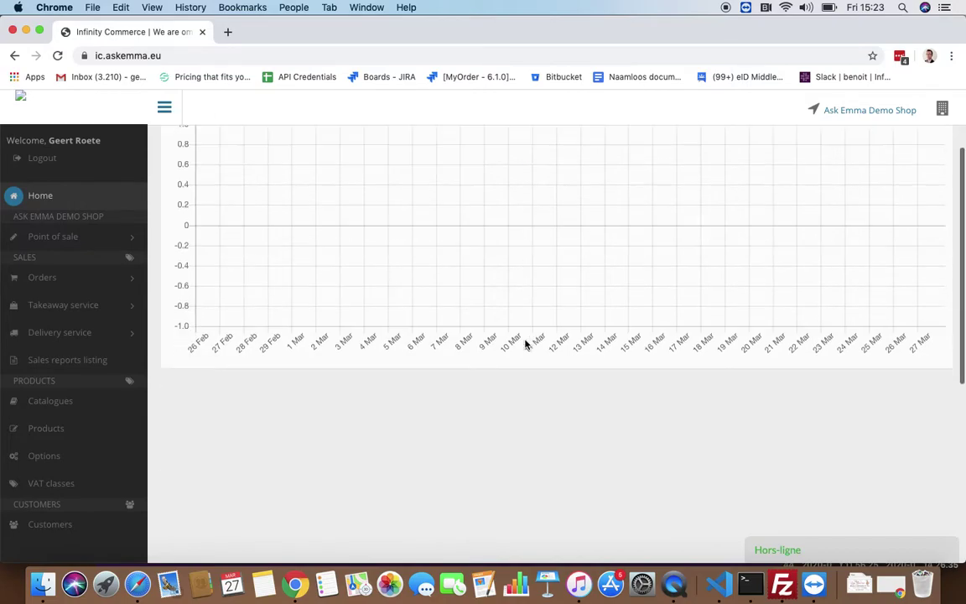
pyautogui.scroll(7, 525, 343)
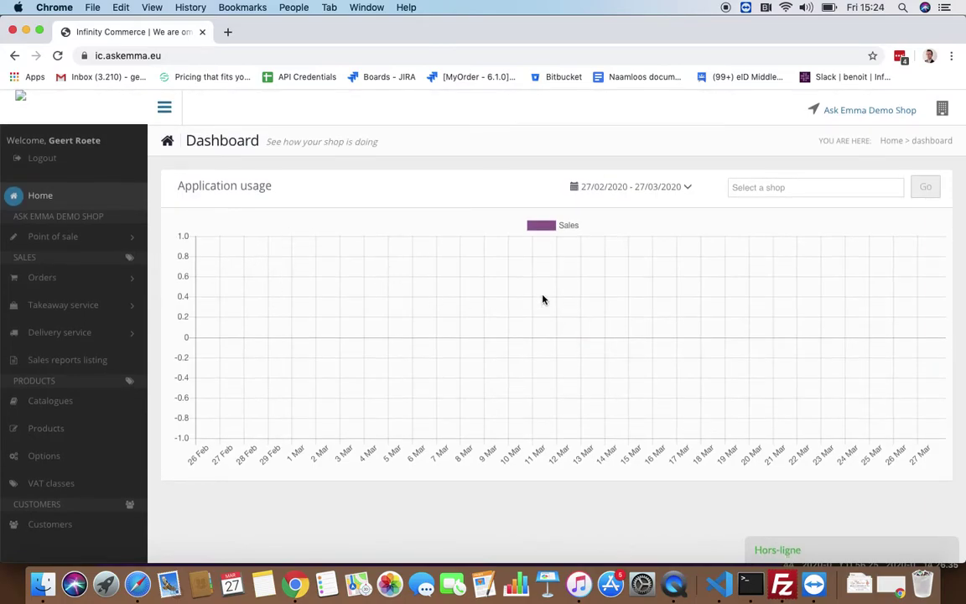
pyautogui.click(73, 238)
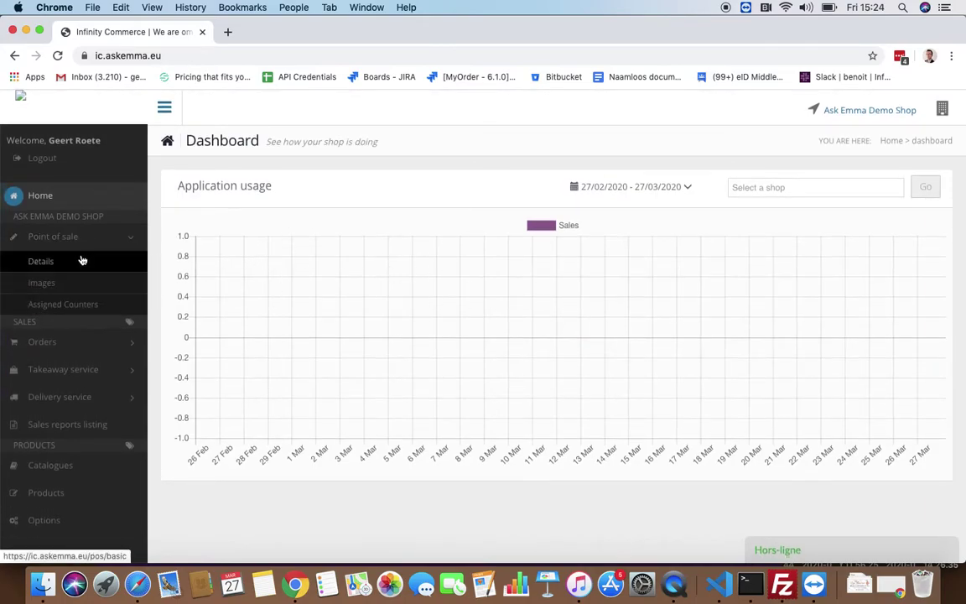
pyautogui.moveTo(6, 250); pyautogui.dragTo(2, 201)
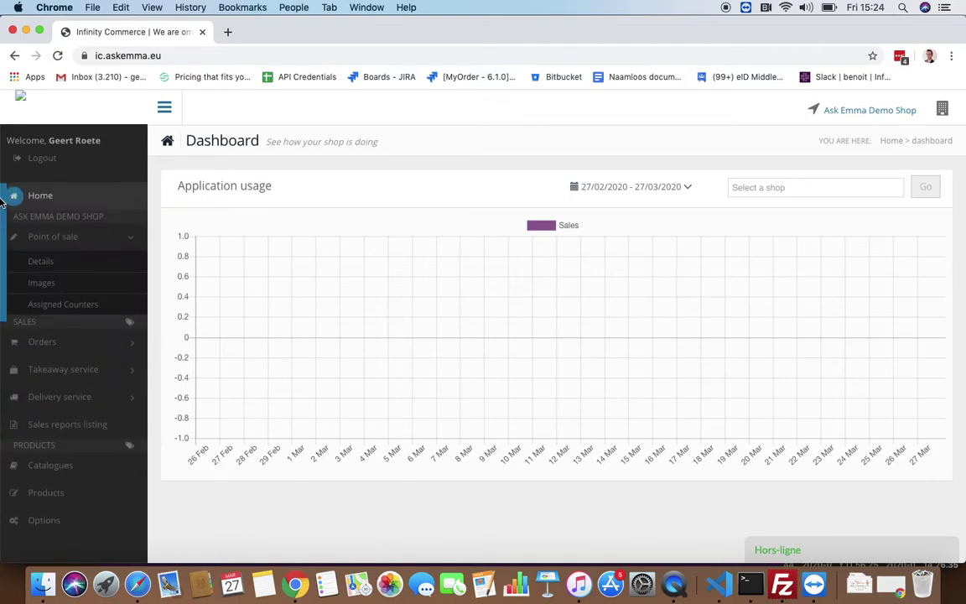
# Review the point of sale's details and images, then its assigned counter desks.
pyautogui.click(40, 261)
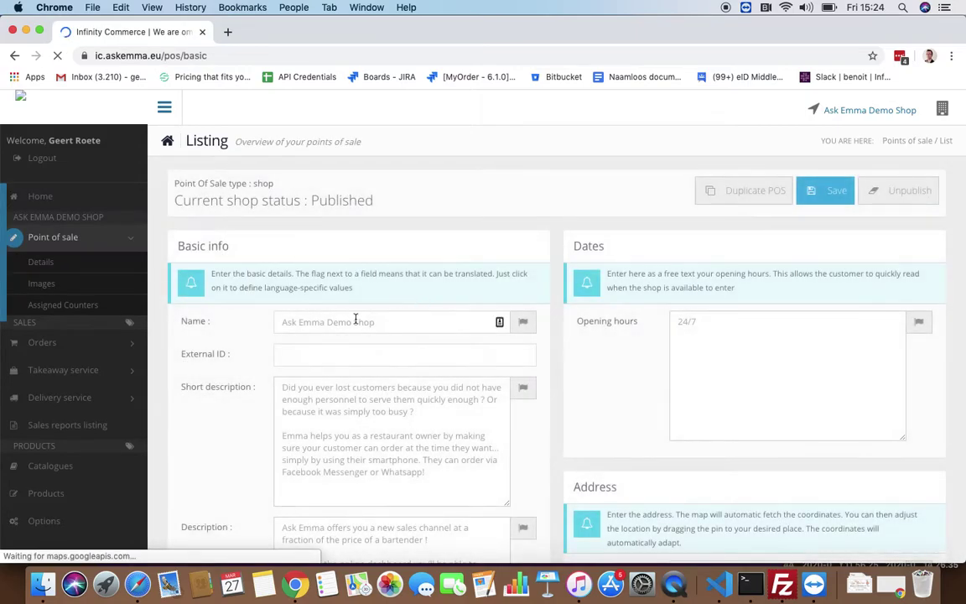
pyautogui.scroll(-10, 597, 373)
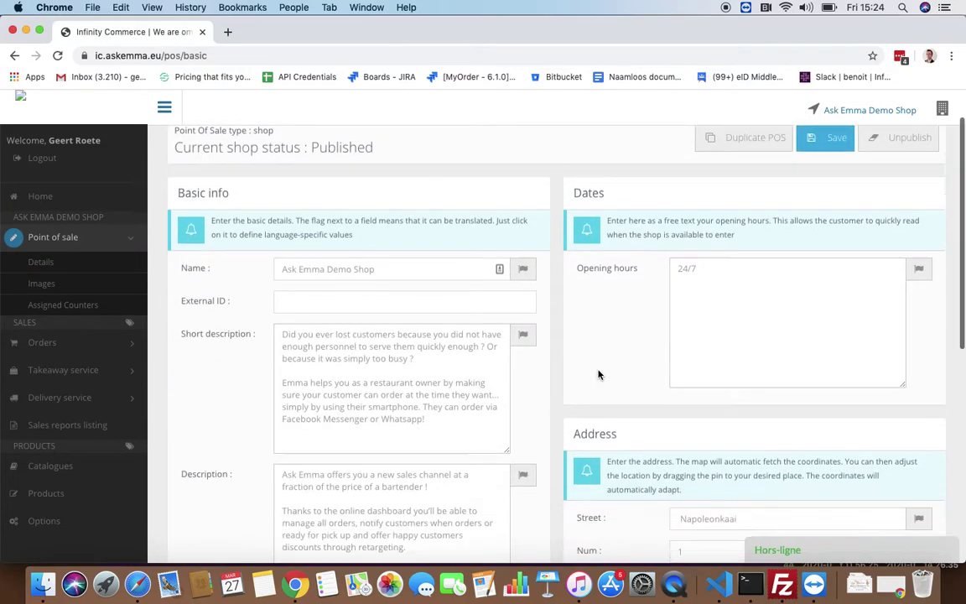
pyautogui.scroll(1, 598, 370)
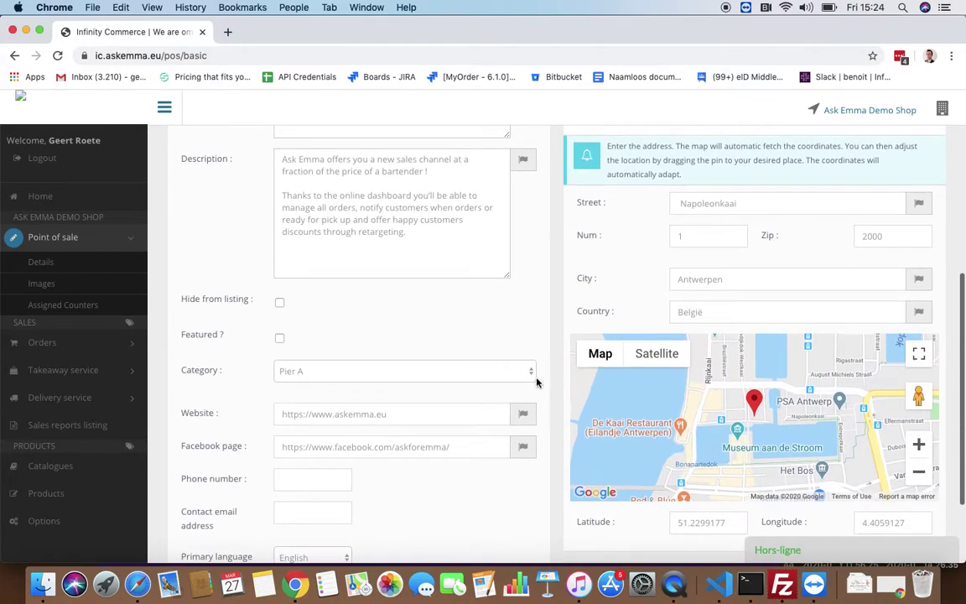
pyautogui.click(40, 283)
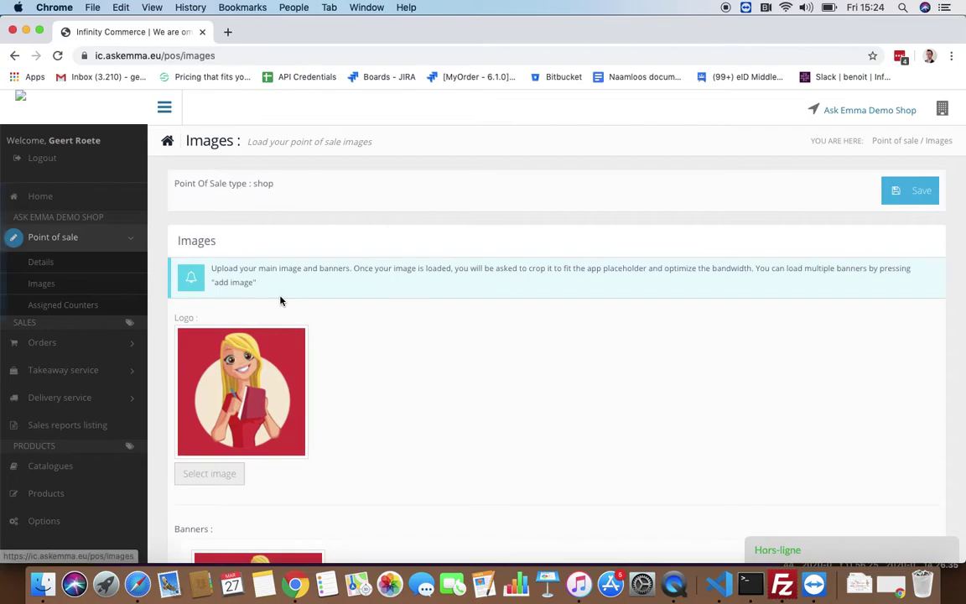
pyautogui.scroll(-2, 276, 298)
pyautogui.click(67, 305)
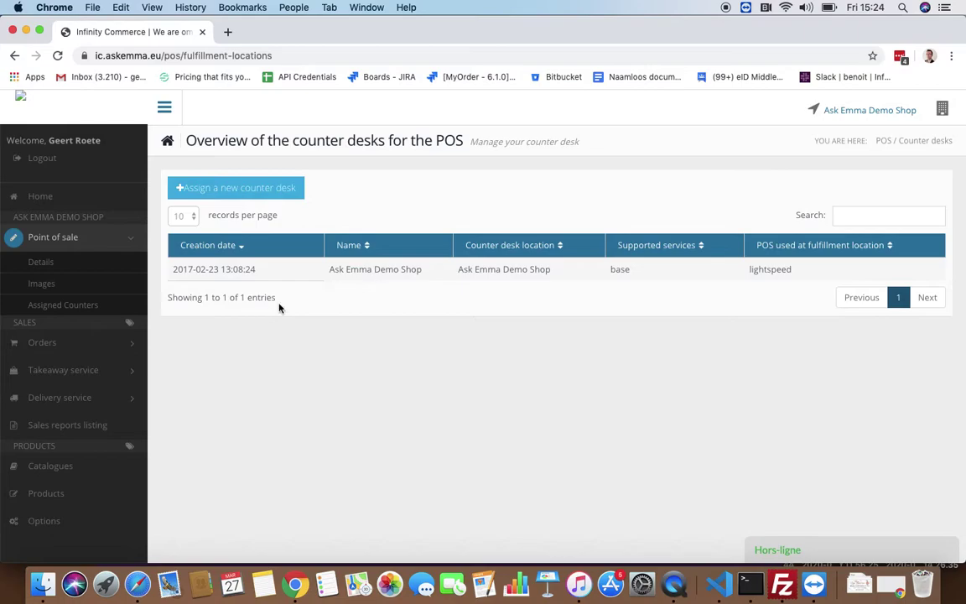
pyautogui.click(56, 343)
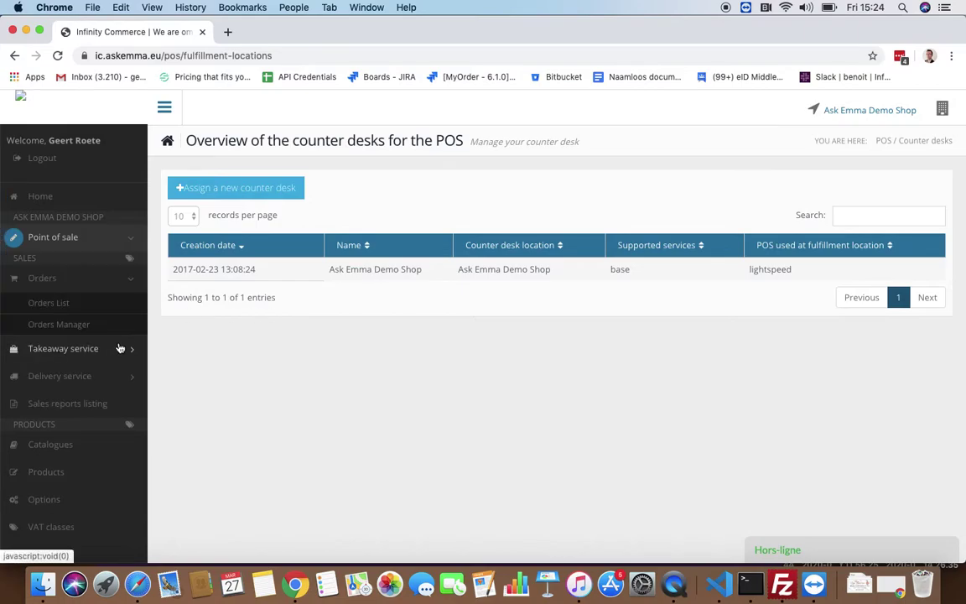
# Open the 12.5 € order from the Orders List and scroll through its details.
pyautogui.click(54, 310)
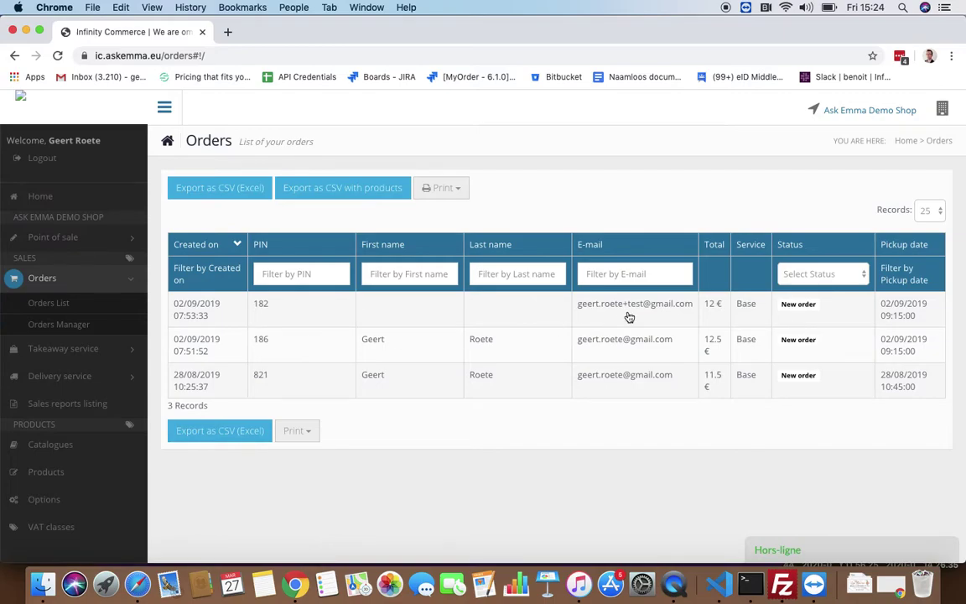
pyautogui.click(416, 352)
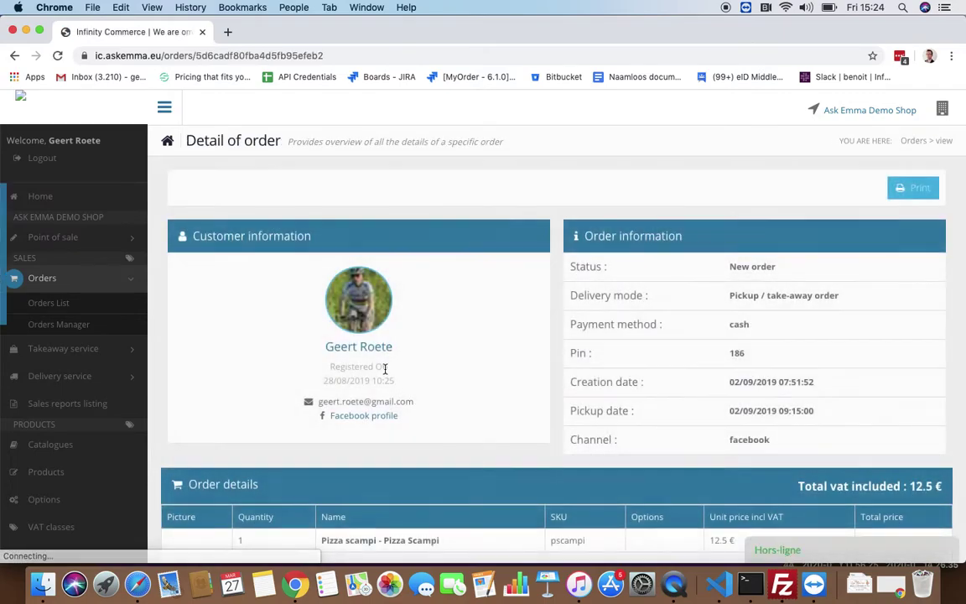
pyautogui.scroll(-4, 429, 302)
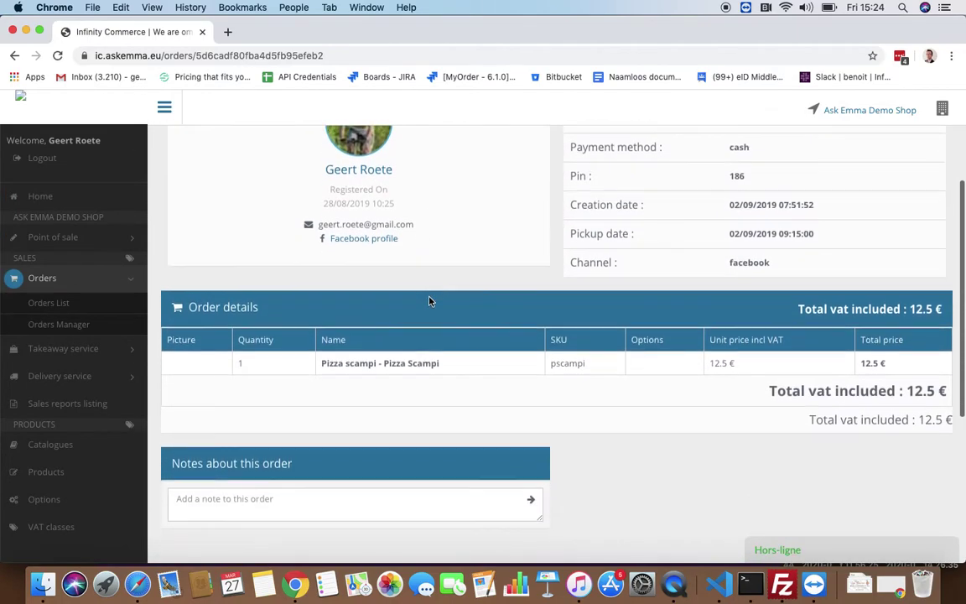
pyautogui.scroll(2, 435, 292)
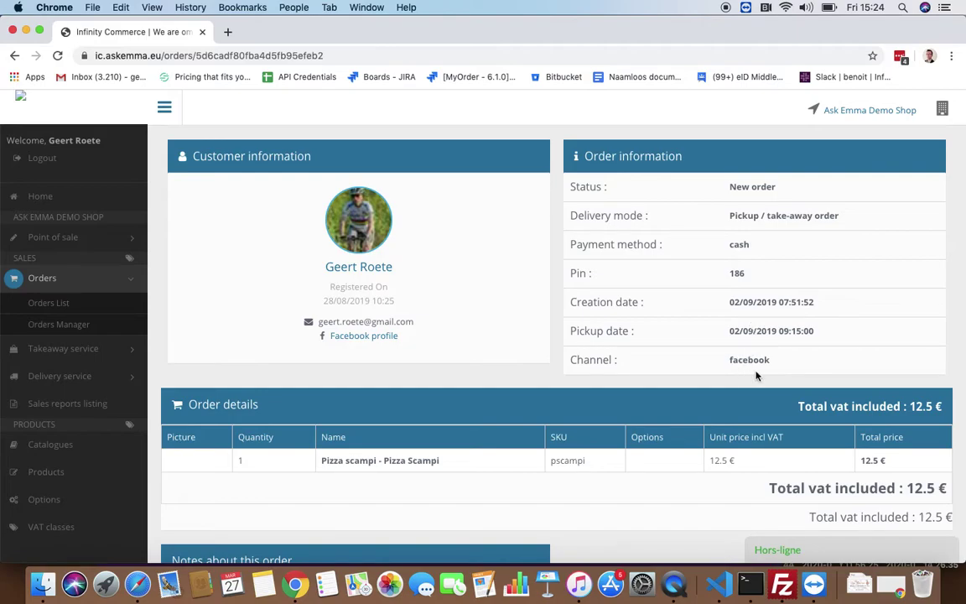
pyautogui.scroll(-3, 717, 277)
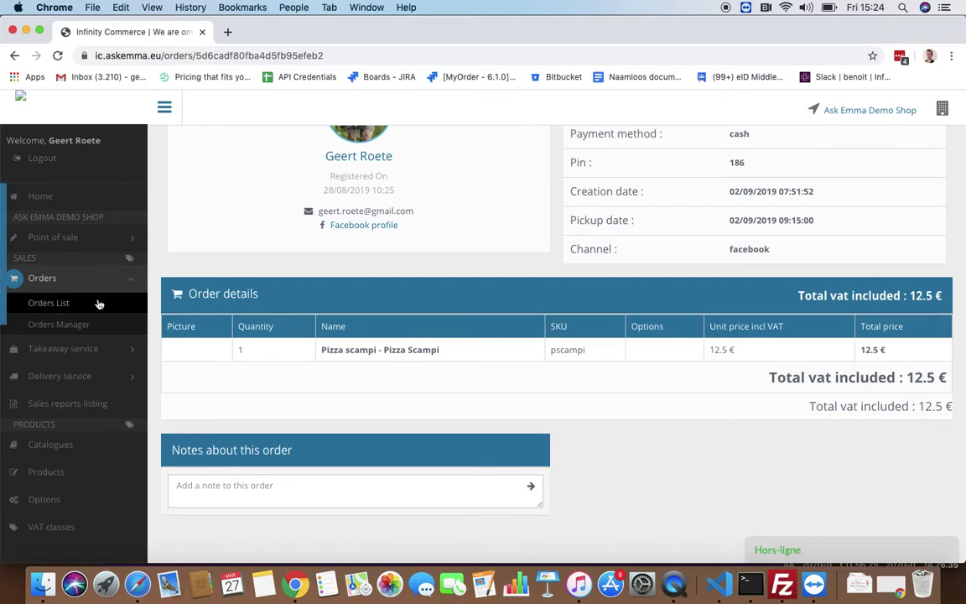
pyautogui.click(74, 340)
# Keep Demo Catalog as the catalog in Takeaway Order Settings.
pyautogui.click(70, 329)
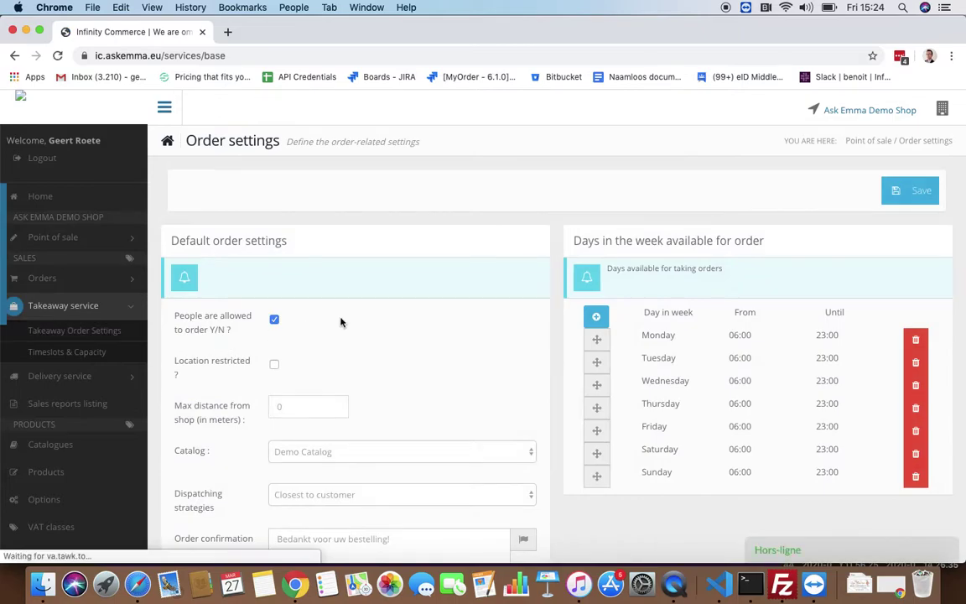
pyautogui.scroll(-1, 340, 322)
pyautogui.scroll(-3, 340, 322)
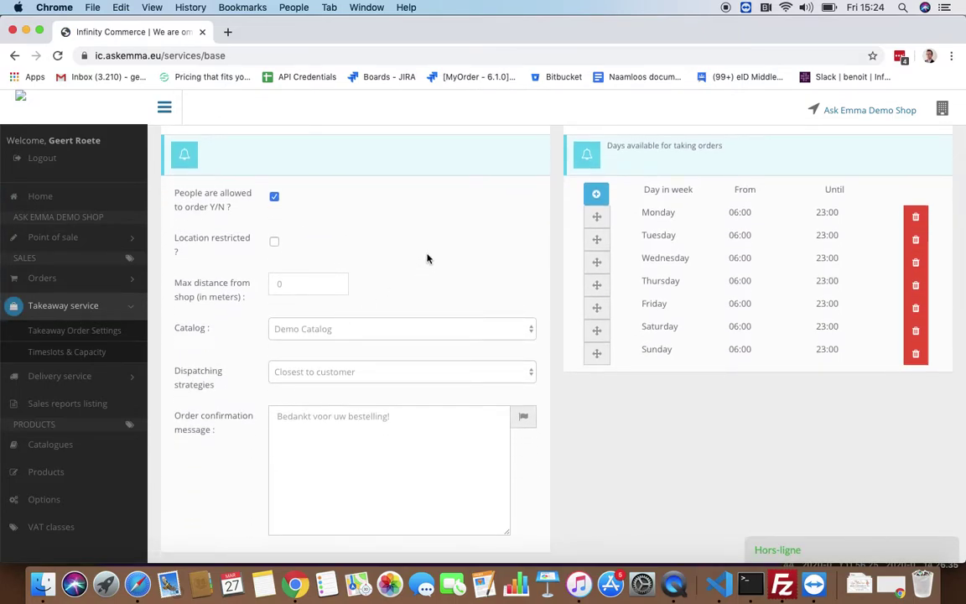
pyautogui.click(377, 333)
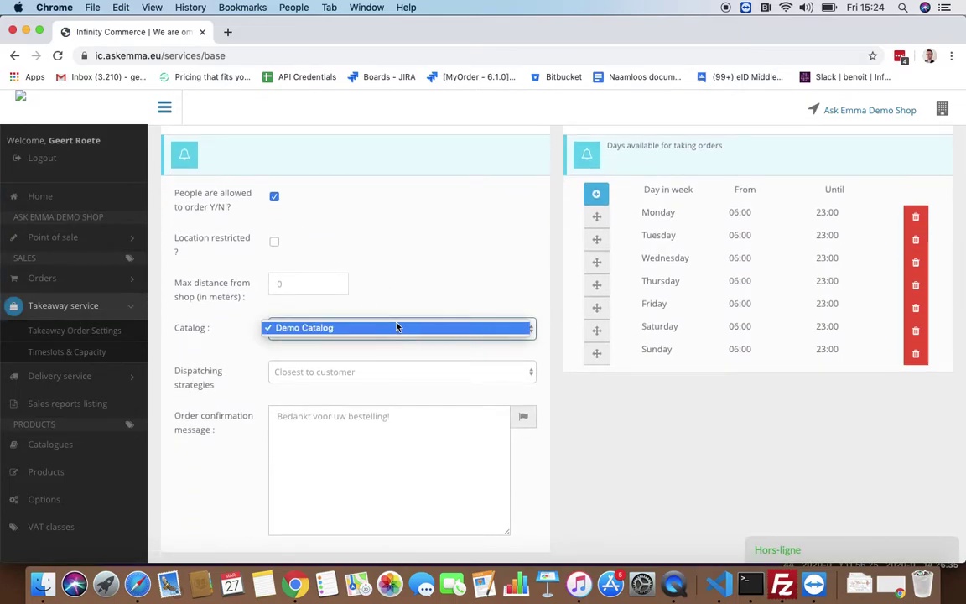
pyautogui.click(422, 369)
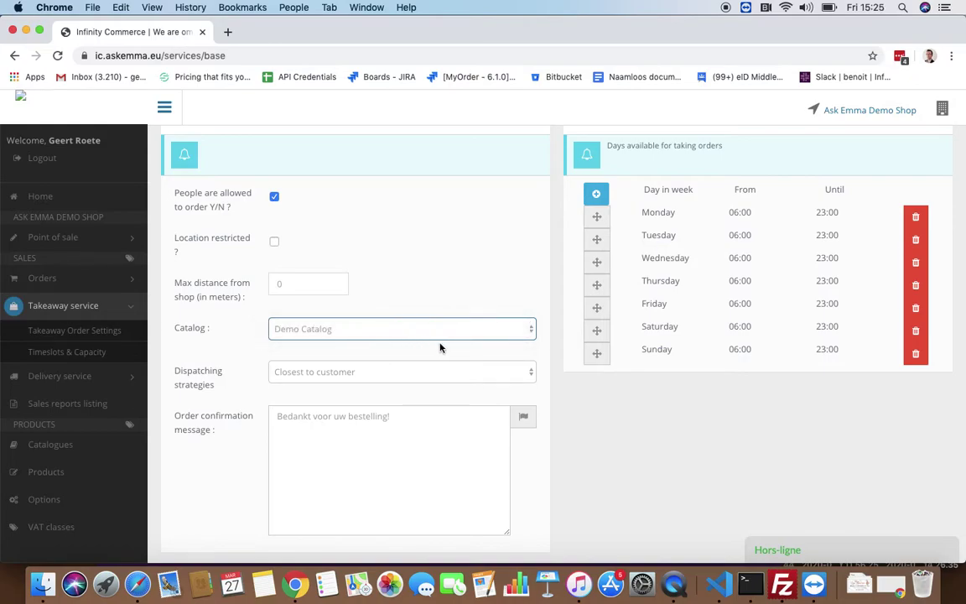
pyautogui.scroll(-2, 442, 399)
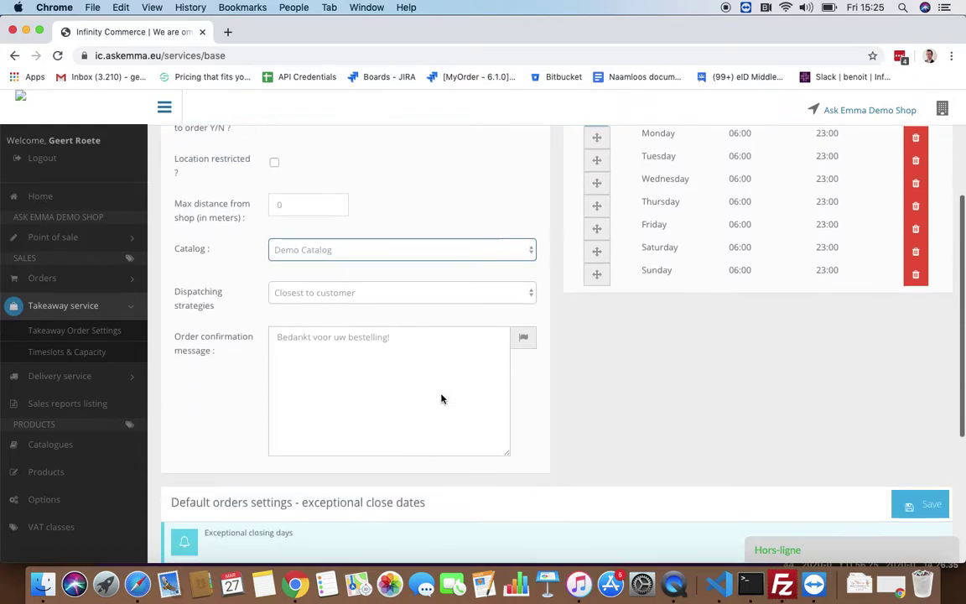
pyautogui.scroll(4, 507, 388)
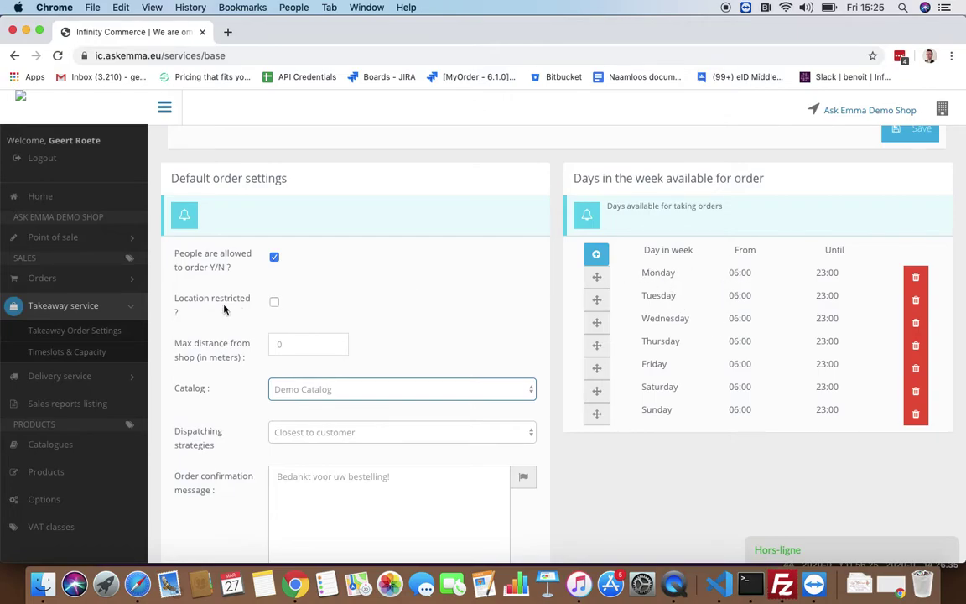
pyautogui.click(94, 357)
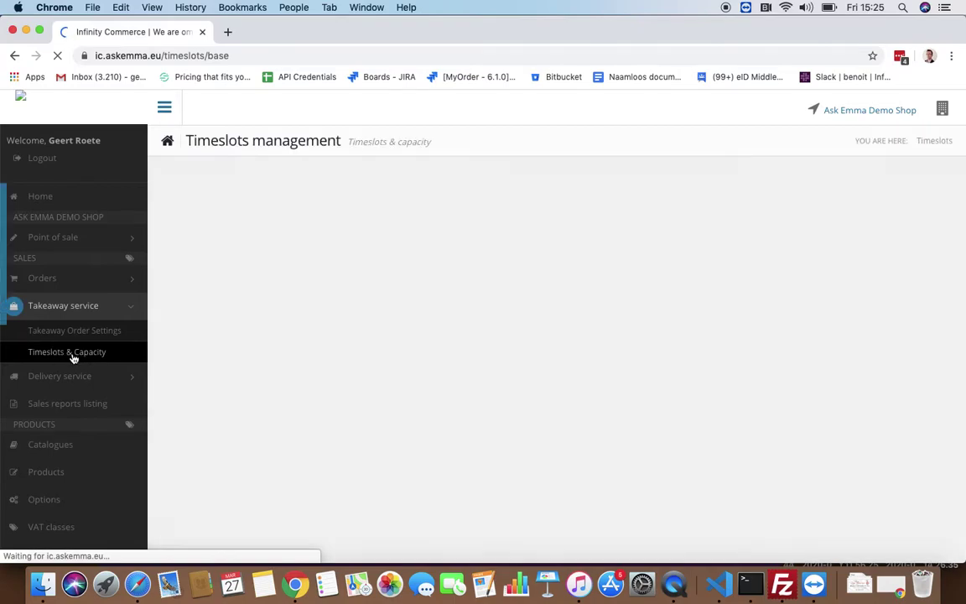
# Add a Monday timeslot row starting at 20:00.
pyautogui.scroll(-2, 307, 339)
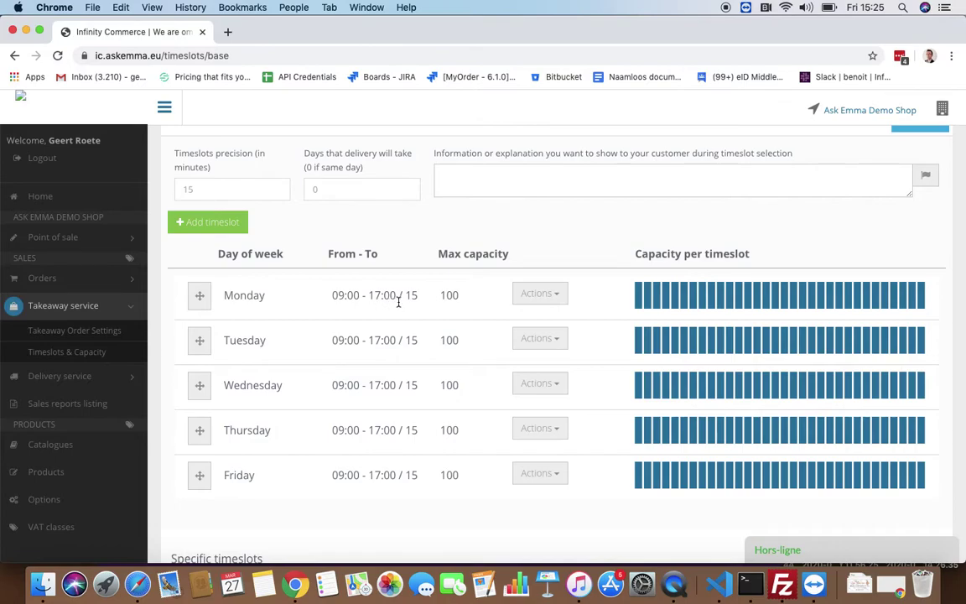
pyautogui.click(206, 222)
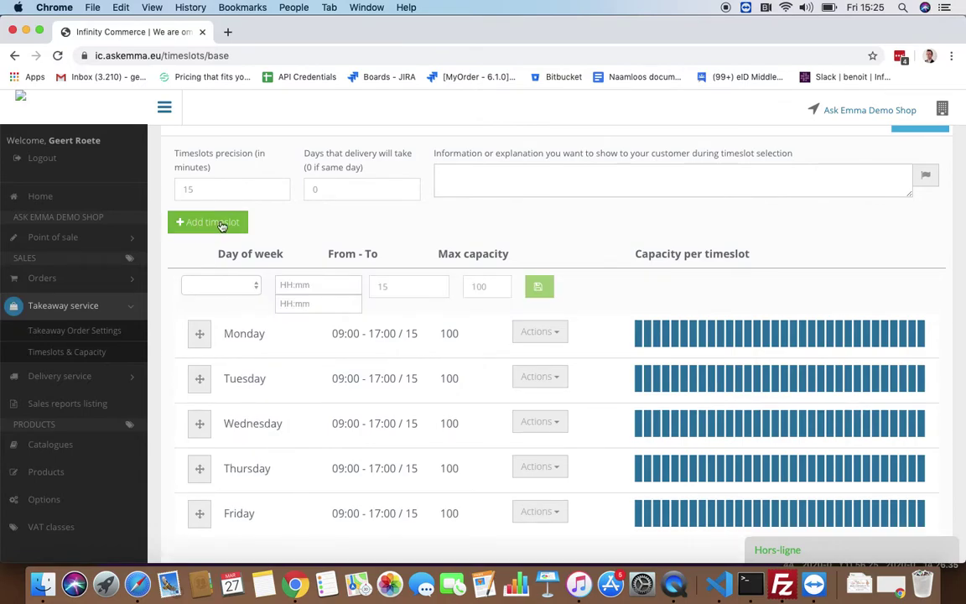
pyautogui.click(239, 286)
pyautogui.click(214, 284)
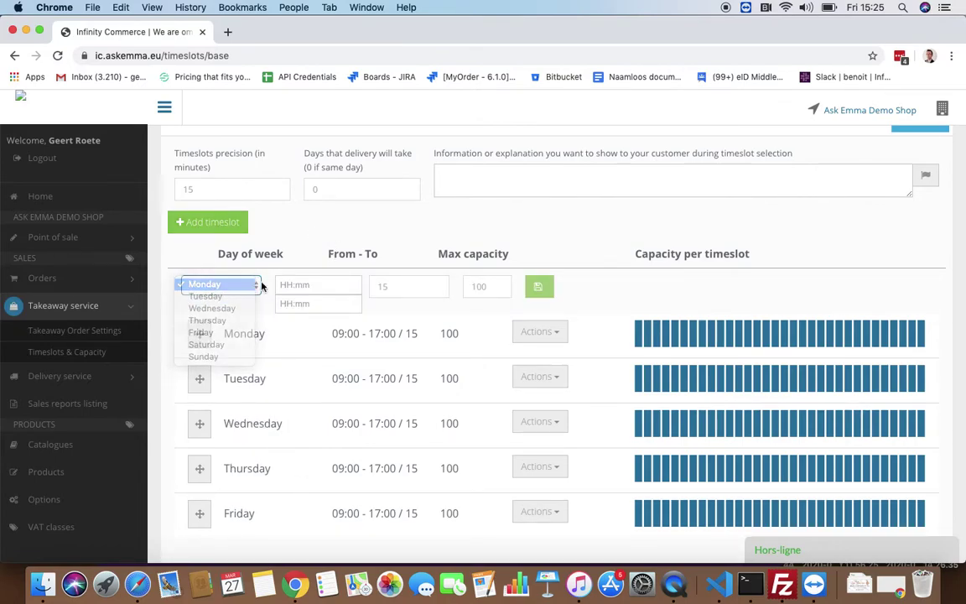
pyautogui.click(282, 284)
pyautogui.scroll(-10, 297, 342)
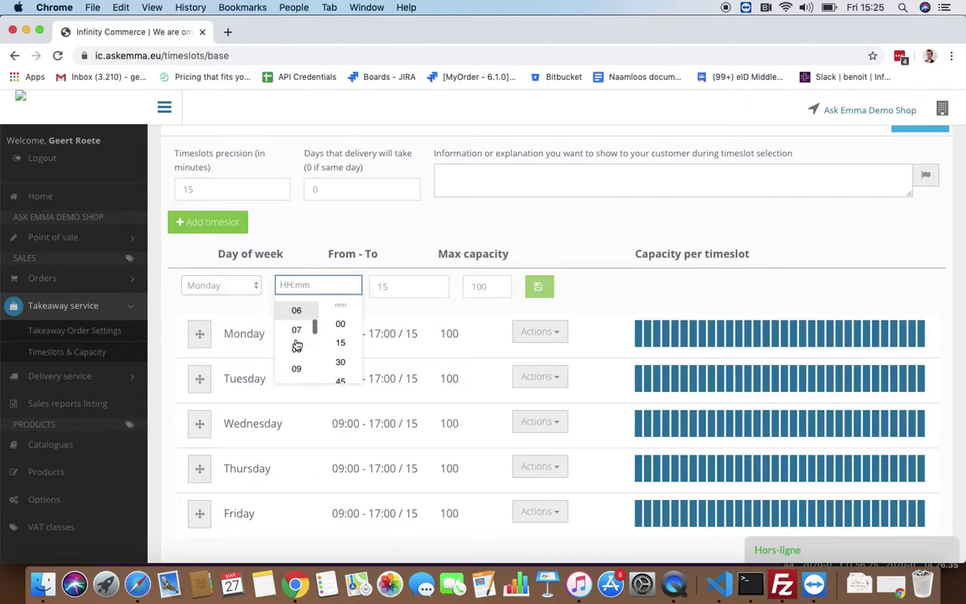
pyautogui.scroll(-3, 297, 344)
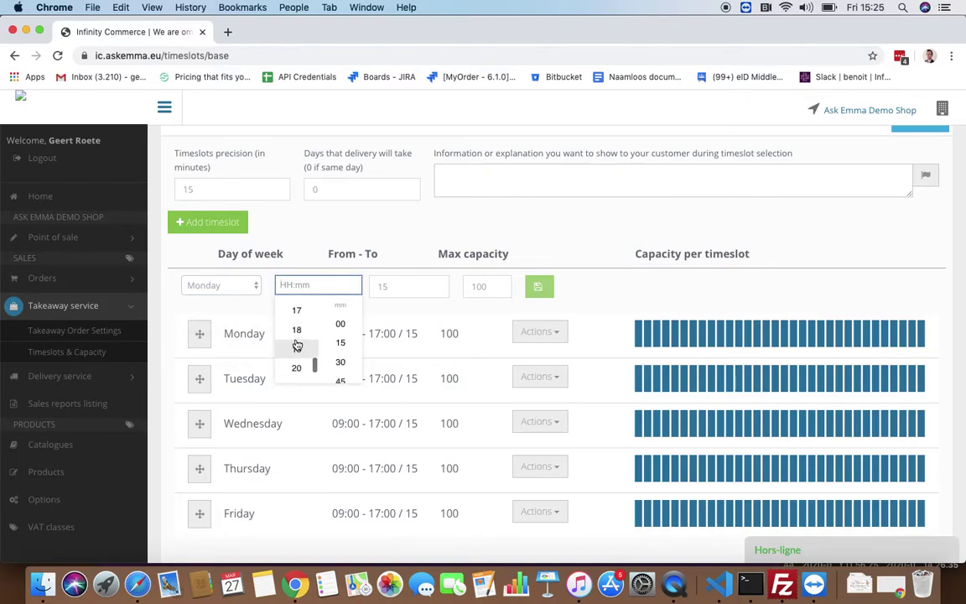
pyautogui.click(296, 367)
pyautogui.click(340, 327)
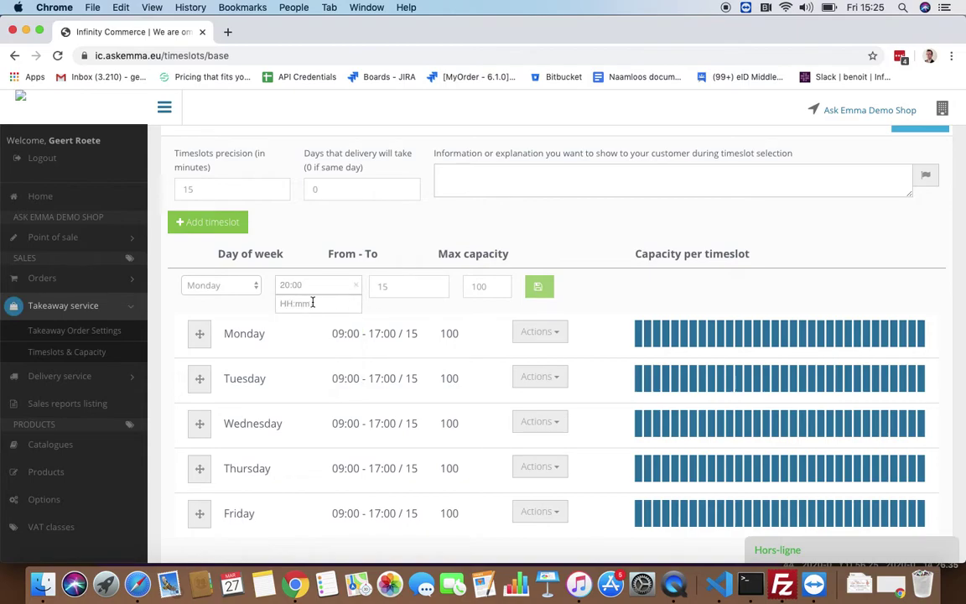
# Set the new timeslot's end time to 22:00.
pyautogui.click(283, 306)
pyautogui.scroll(-1, 296, 353)
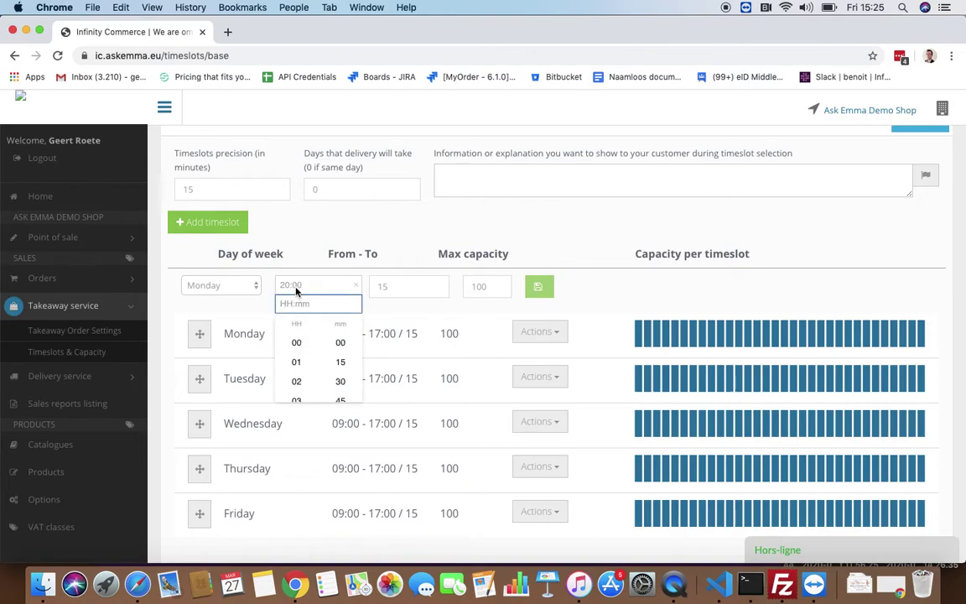
pyautogui.scroll(-10, 295, 356)
pyautogui.click(296, 380)
pyautogui.click(340, 342)
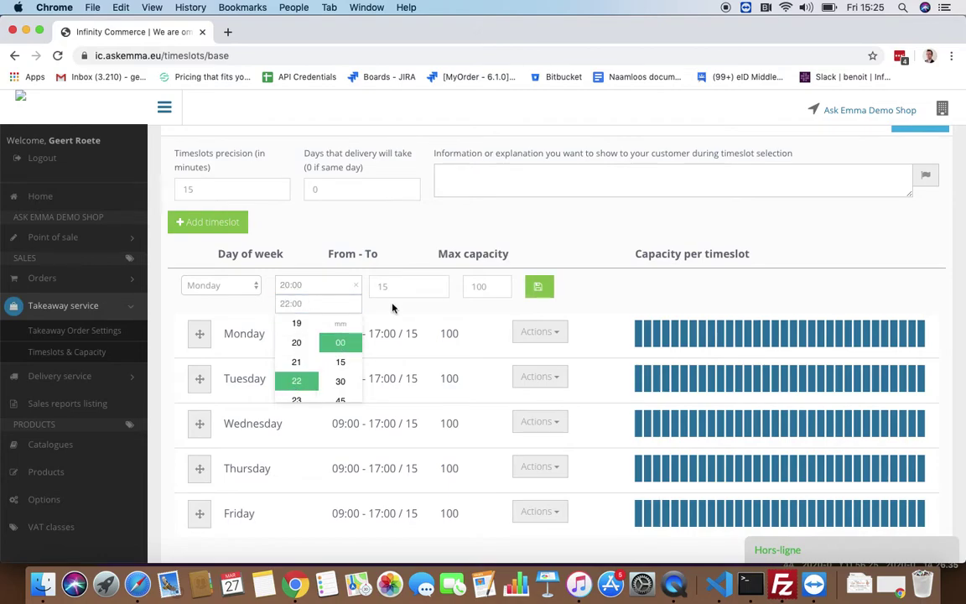
# Change the slot length from 15 to 30 minutes and save the timeslot.
pyautogui.click(401, 290)
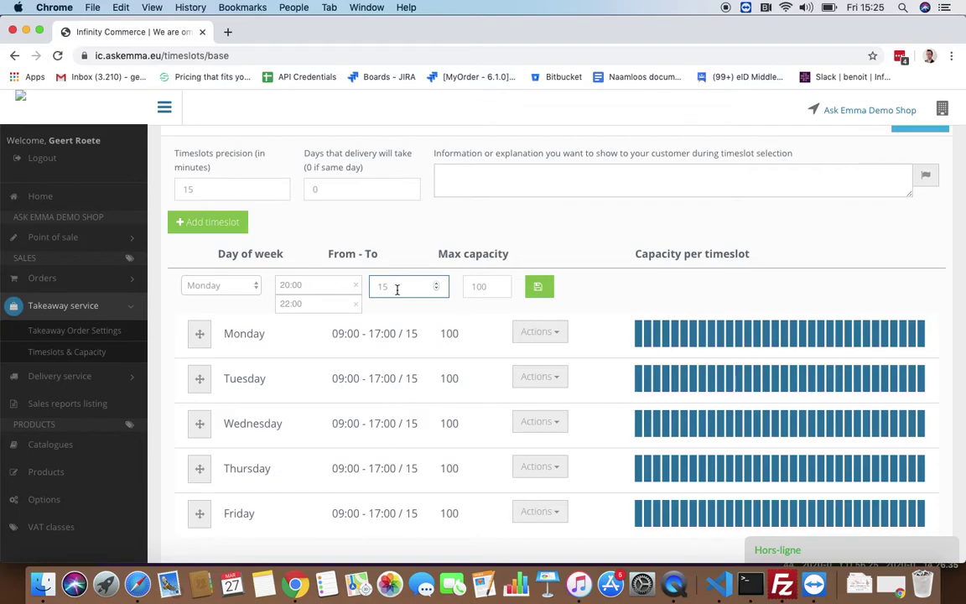
pyautogui.doubleClick(392, 288)
pyautogui.write('30')
pyautogui.click(551, 288)
pyautogui.scroll(-3, 608, 313)
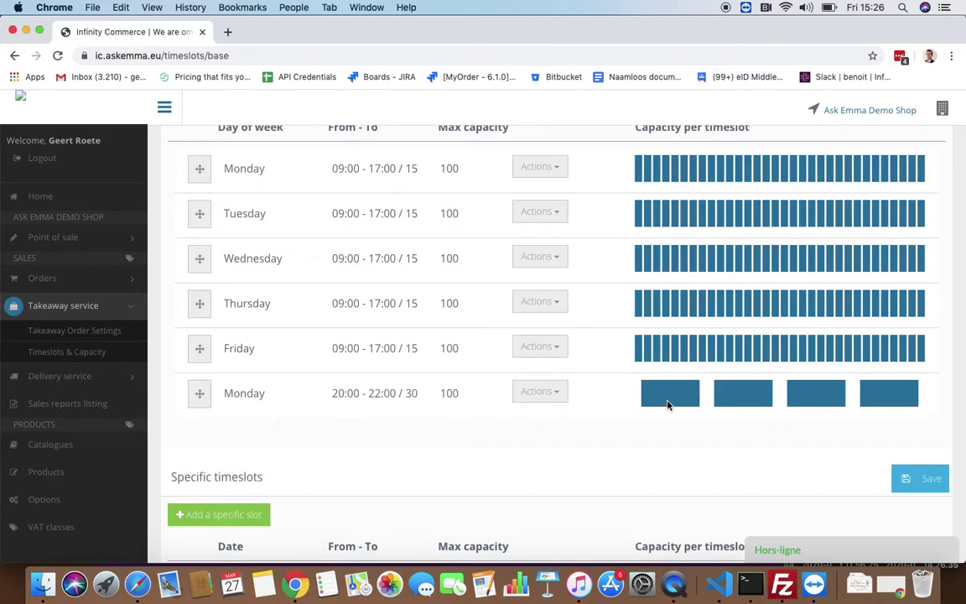
pyautogui.scroll(5, 838, 352)
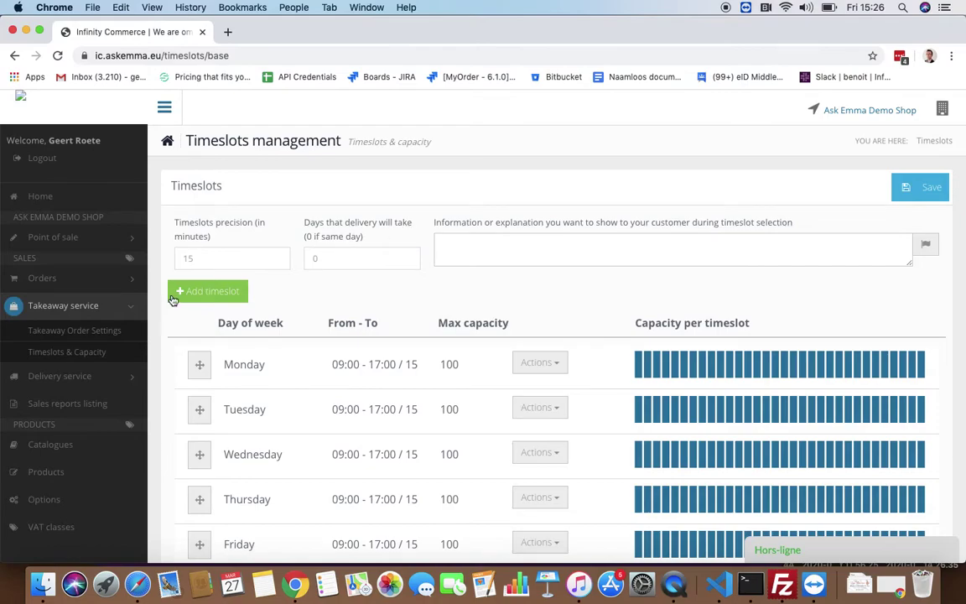
# Go through Delivery service and Catalogues to the product listing and start a new product.
pyautogui.click(81, 374)
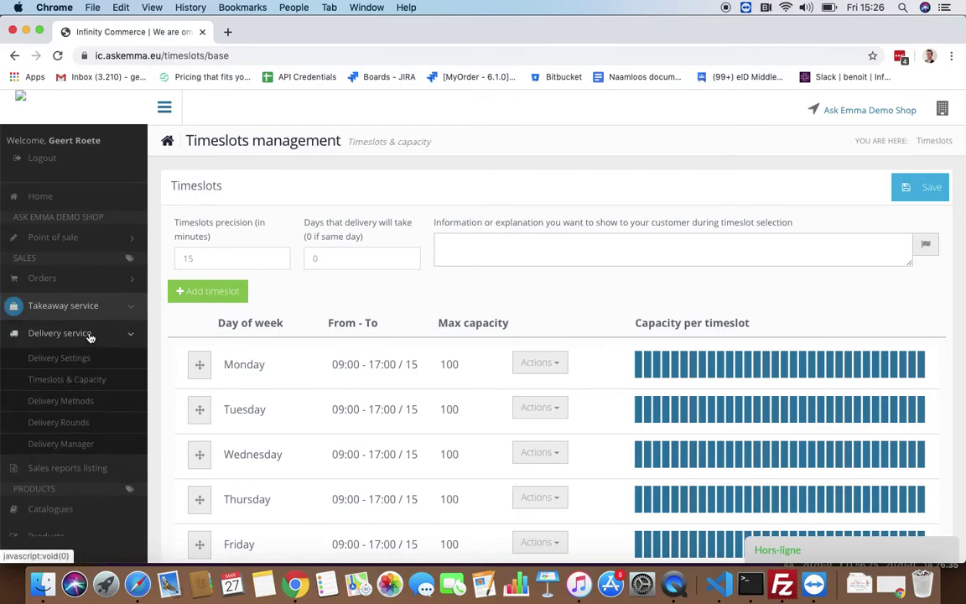
pyautogui.scroll(-3, 84, 352)
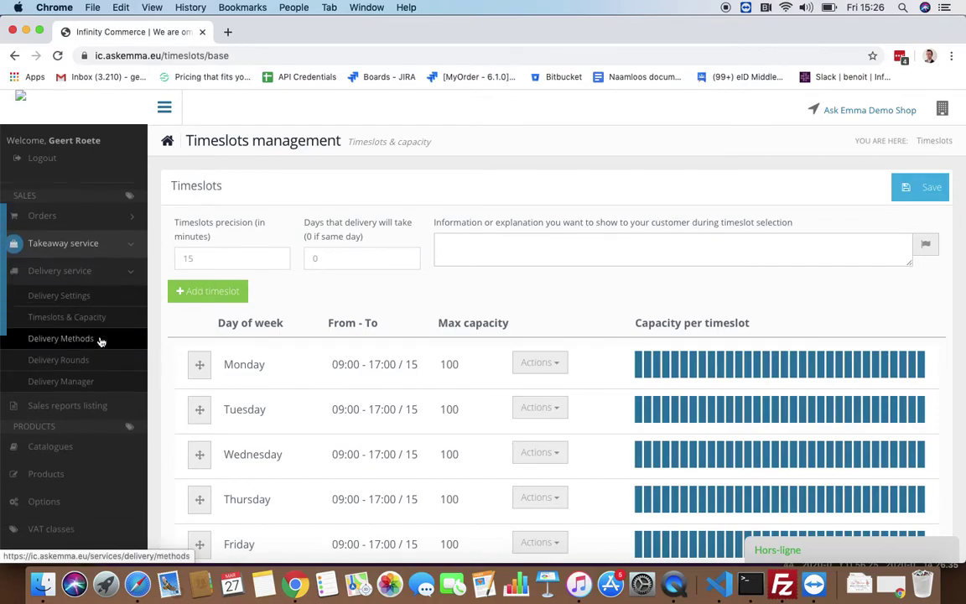
pyautogui.click(128, 307)
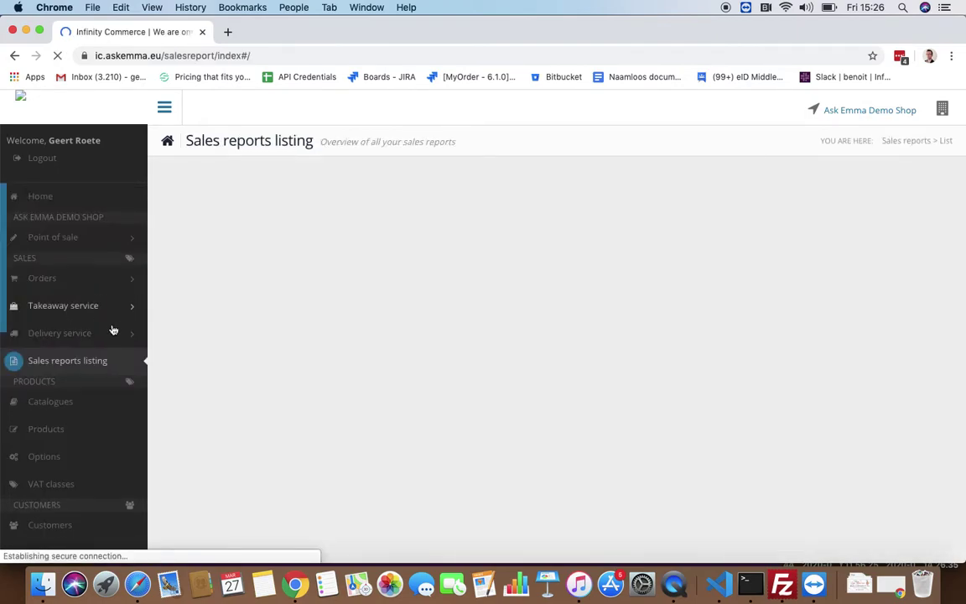
pyautogui.scroll(-2, 108, 345)
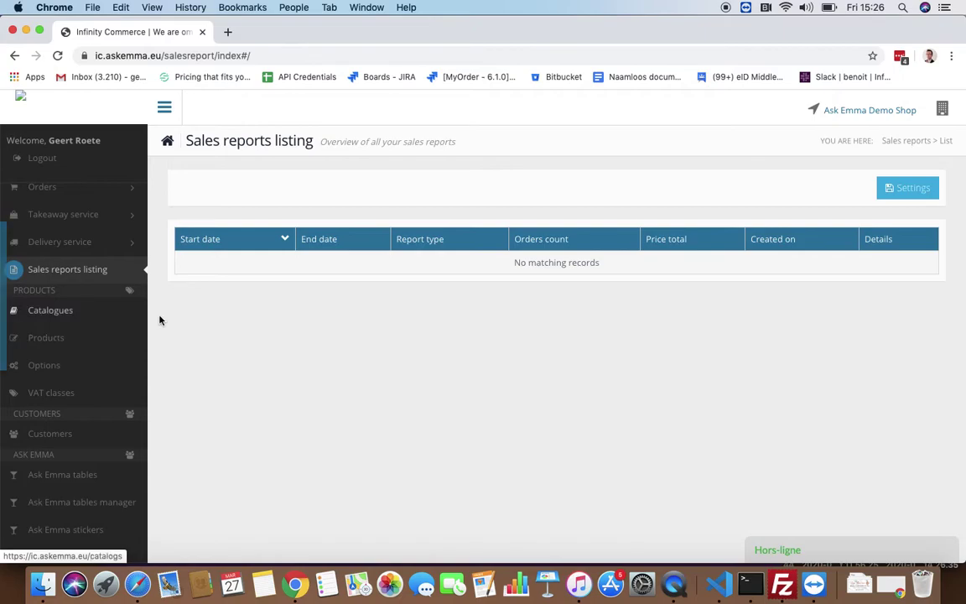
pyautogui.click(66, 314)
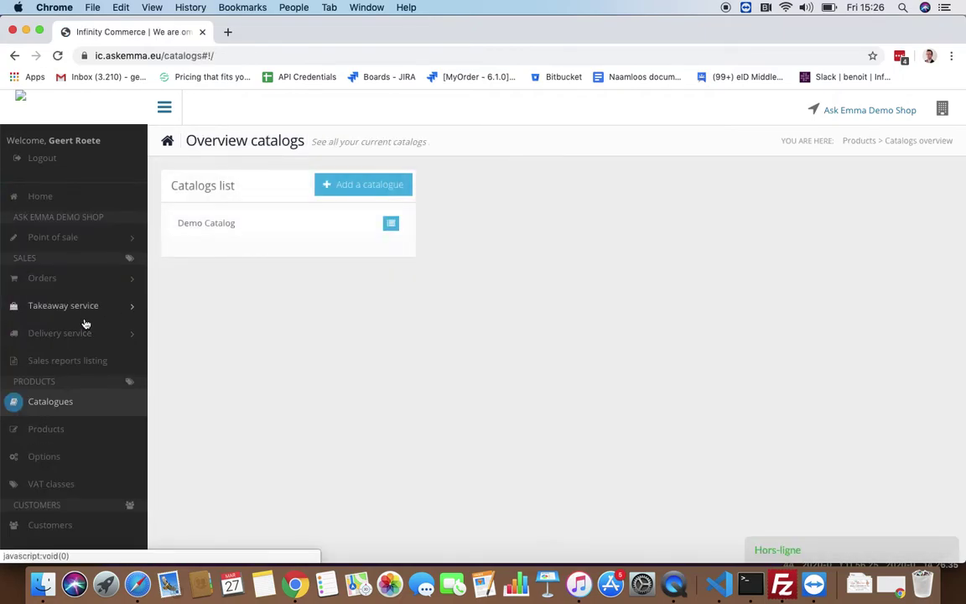
pyautogui.scroll(-1, 82, 352)
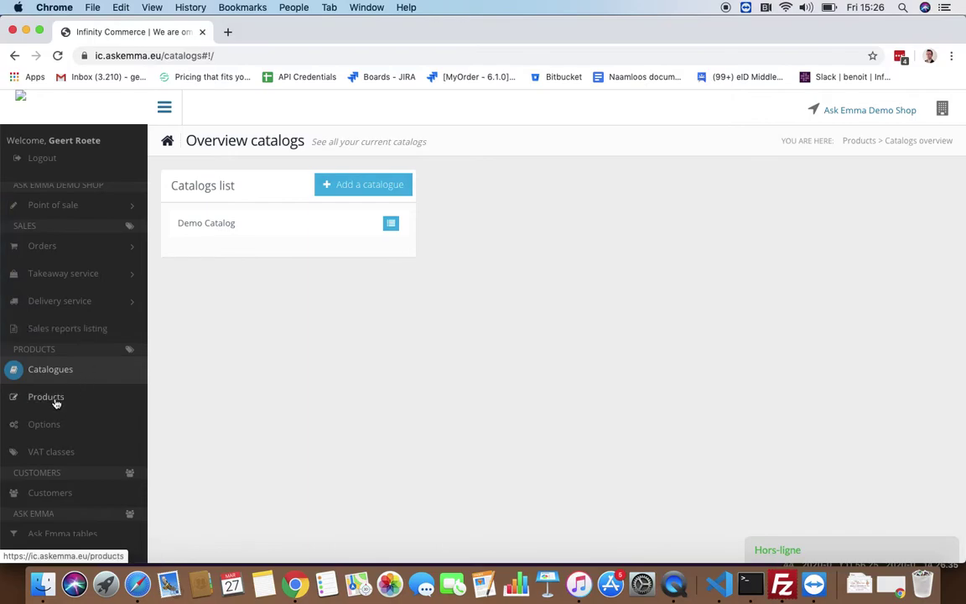
pyautogui.click(61, 401)
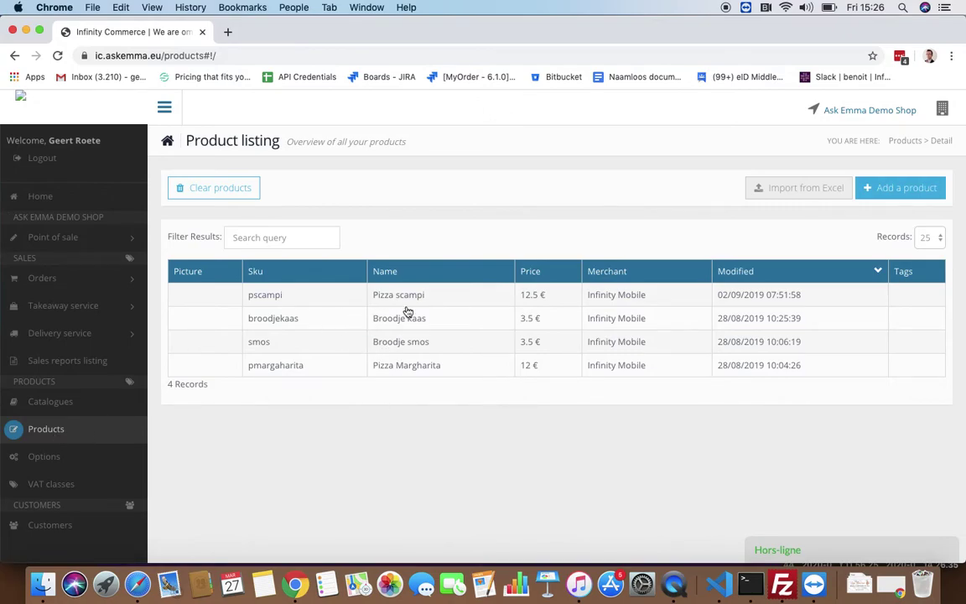
pyautogui.click(876, 189)
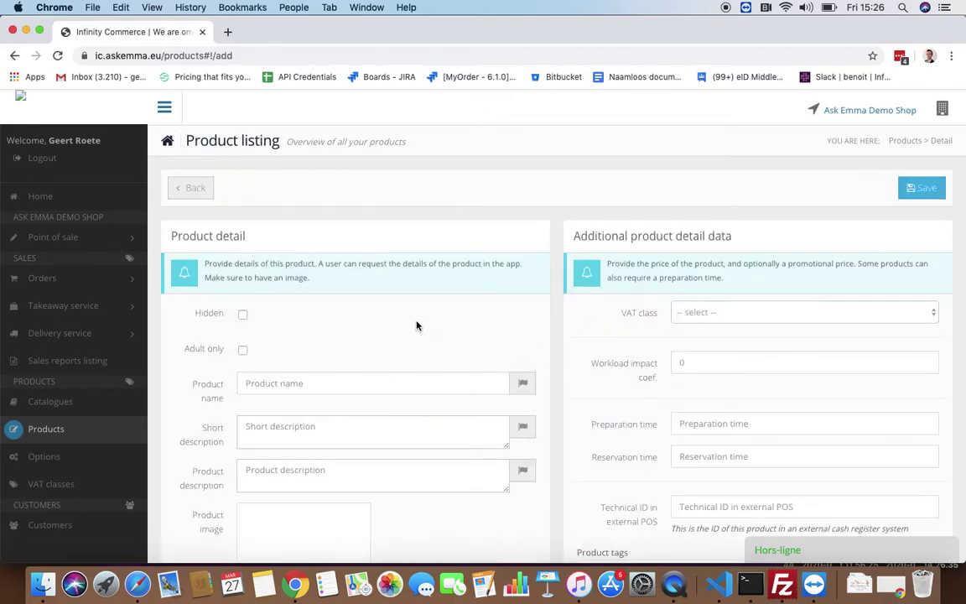
# Enter the product name Pizza Hawai with its short and full descriptions.
pyautogui.scroll(-5, 411, 319)
pyautogui.click(308, 184)
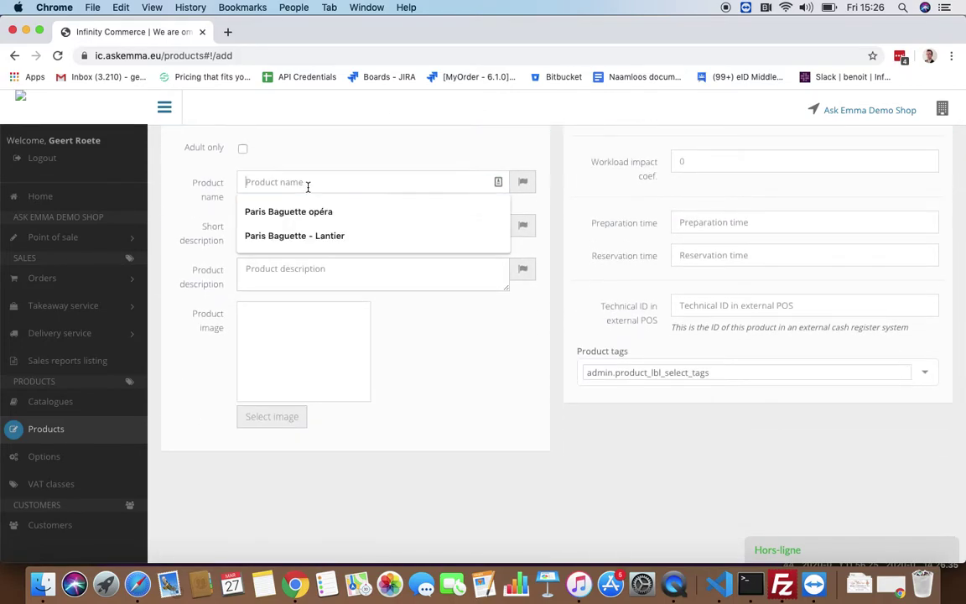
pyautogui.write('Pizza Hawai')
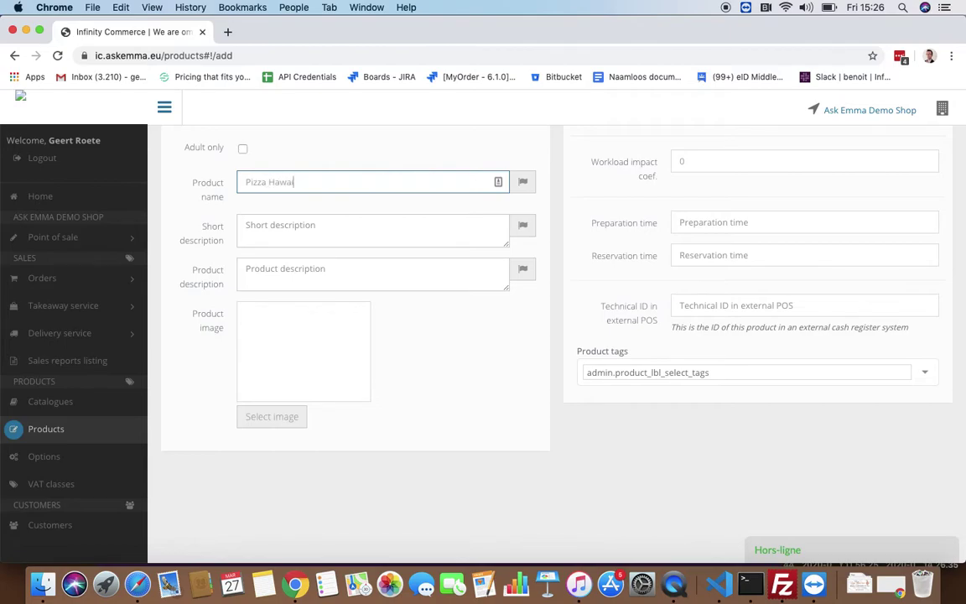
pyautogui.click(294, 224)
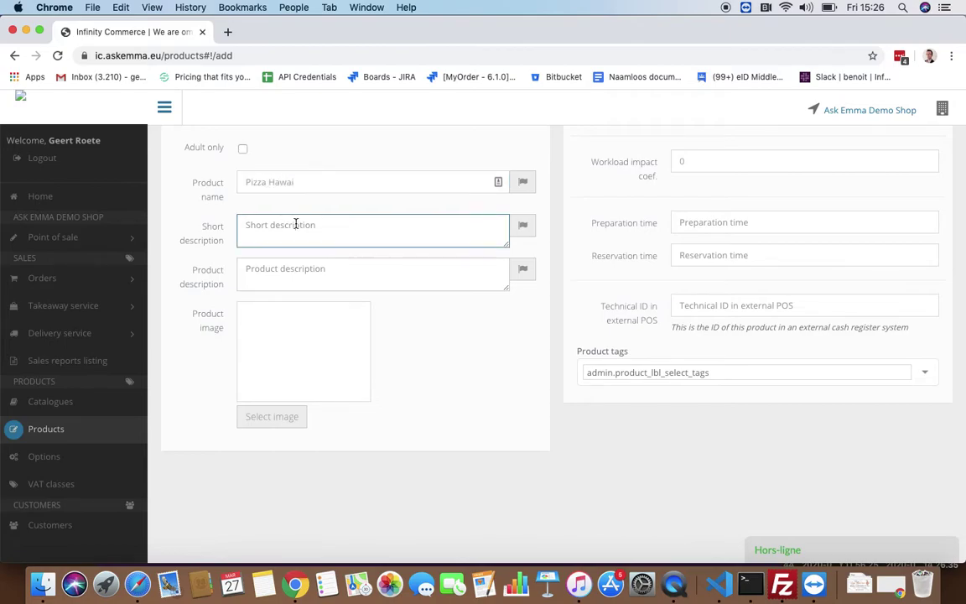
pyautogui.write('pizza')
pyautogui.press('Tab')
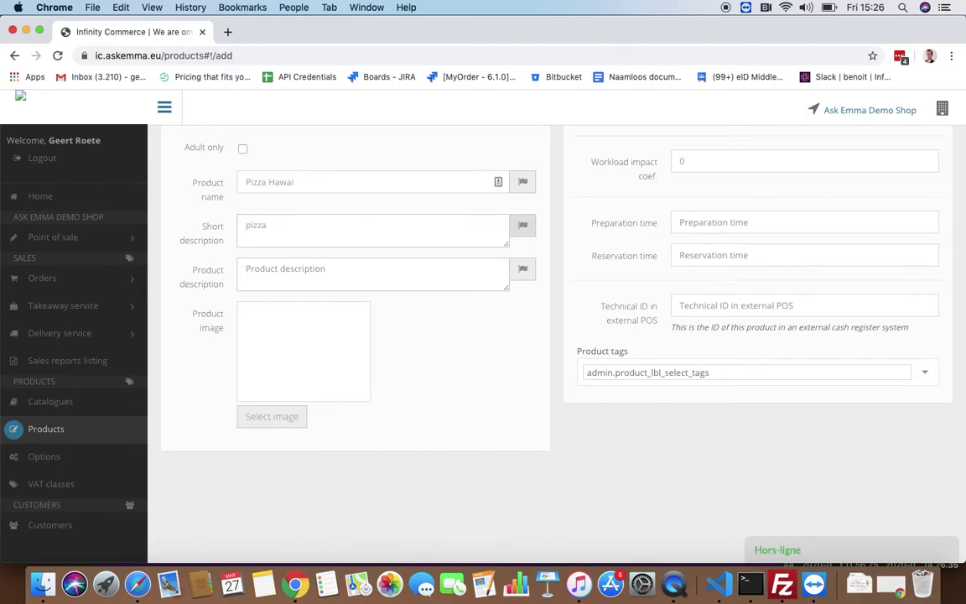
pyautogui.click(285, 275)
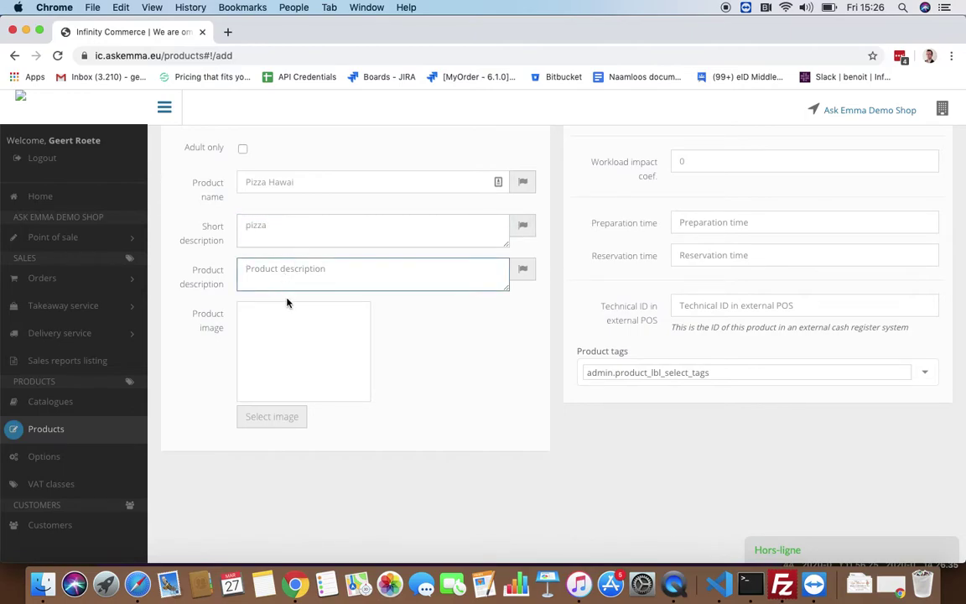
pyautogui.write('P')
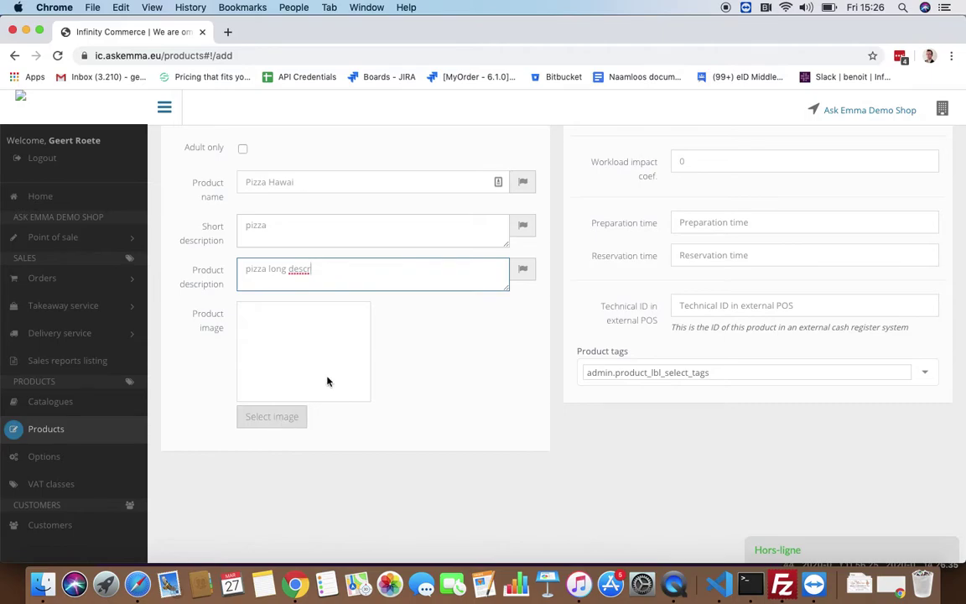
# Set the VAT class to tva-0-21-21 and save the product.
pyautogui.scroll(1, 340, 358)
pyautogui.scroll(3, 340, 358)
pyautogui.click(692, 260)
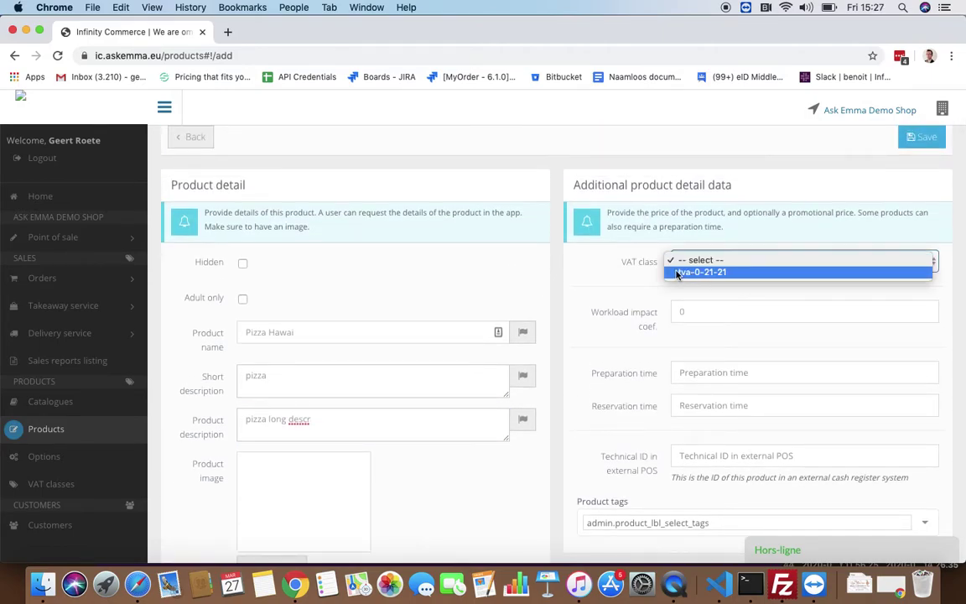
pyautogui.click(695, 273)
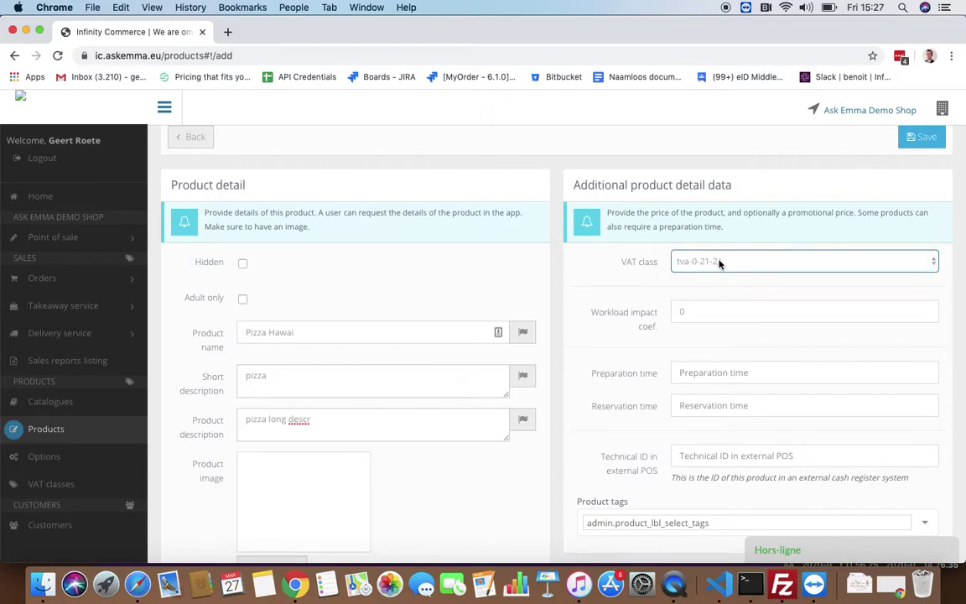
pyautogui.scroll(-3, 683, 264)
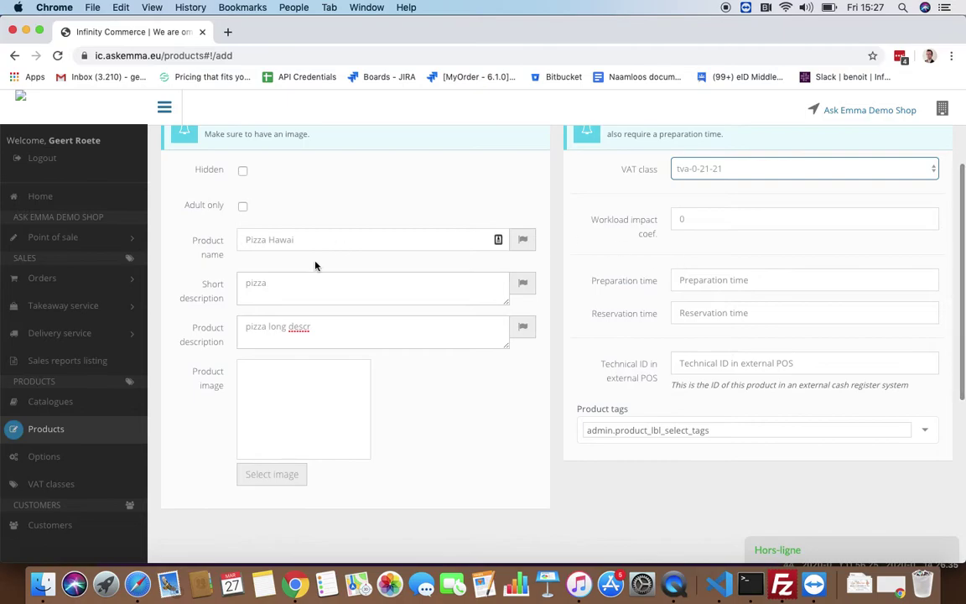
pyautogui.scroll(-1, 77, 429)
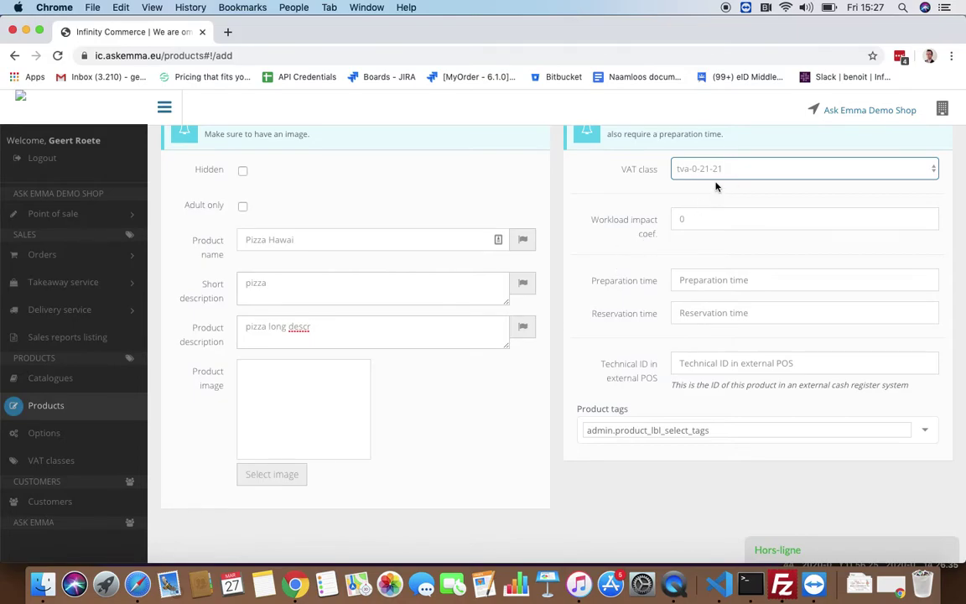
pyautogui.scroll(-1, 715, 186)
pyautogui.scroll(4, 715, 186)
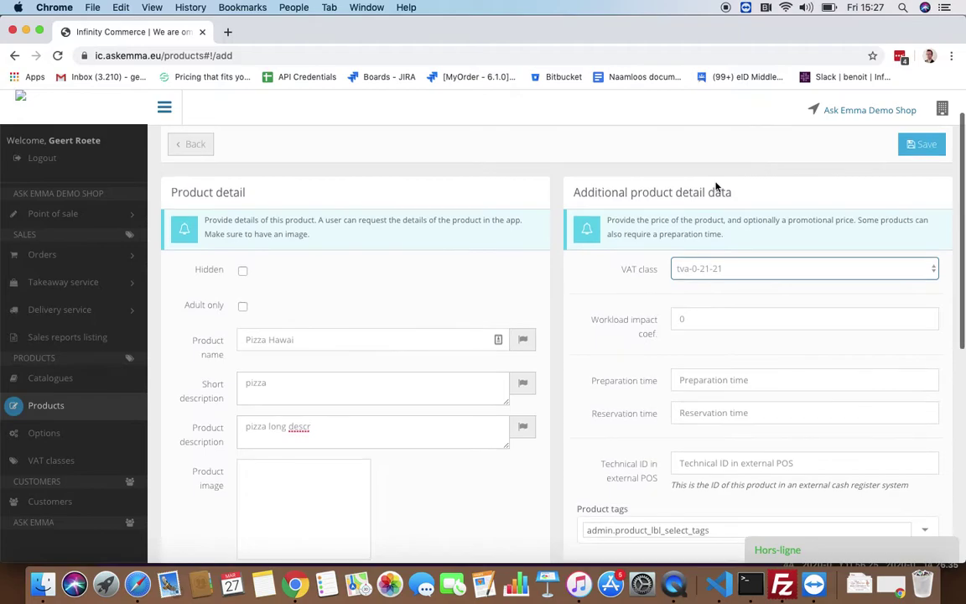
pyautogui.click(914, 175)
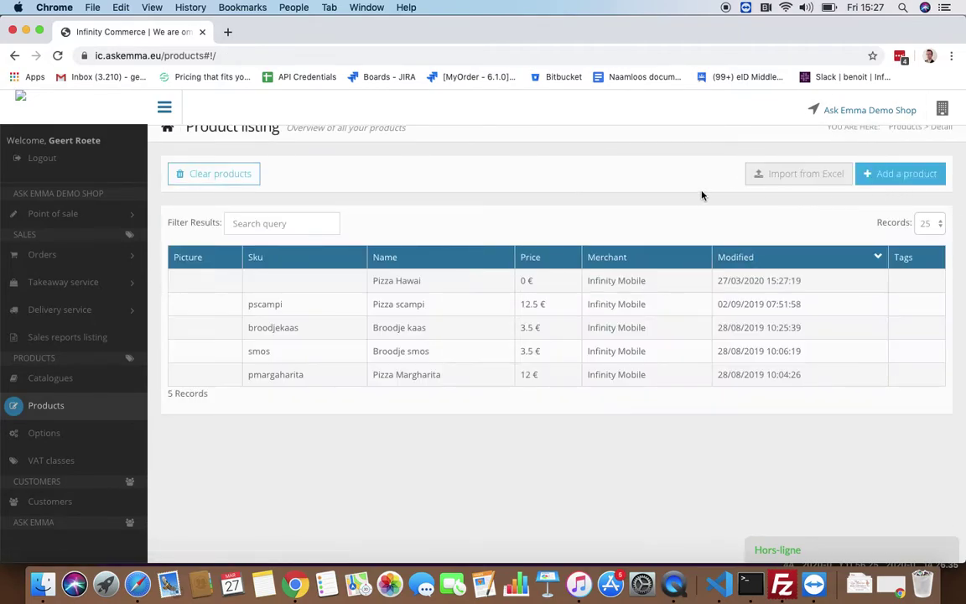
# Create a stock item on Pizza Hawai with SKU 'pizza-hawai' and title 'Pizza Hawai'.
pyautogui.click(423, 287)
pyautogui.scroll(-5, 403, 302)
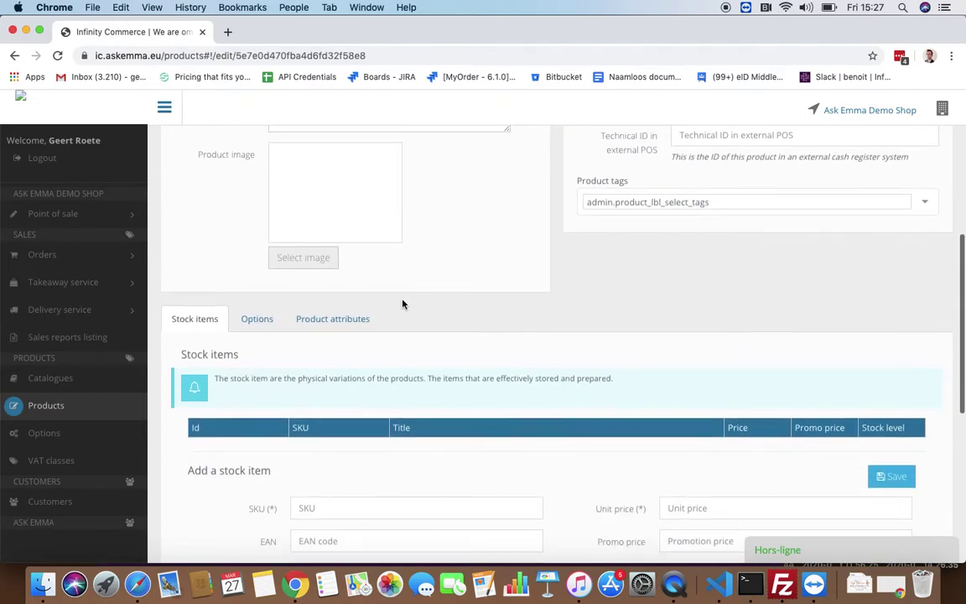
pyautogui.scroll(-2, 402, 303)
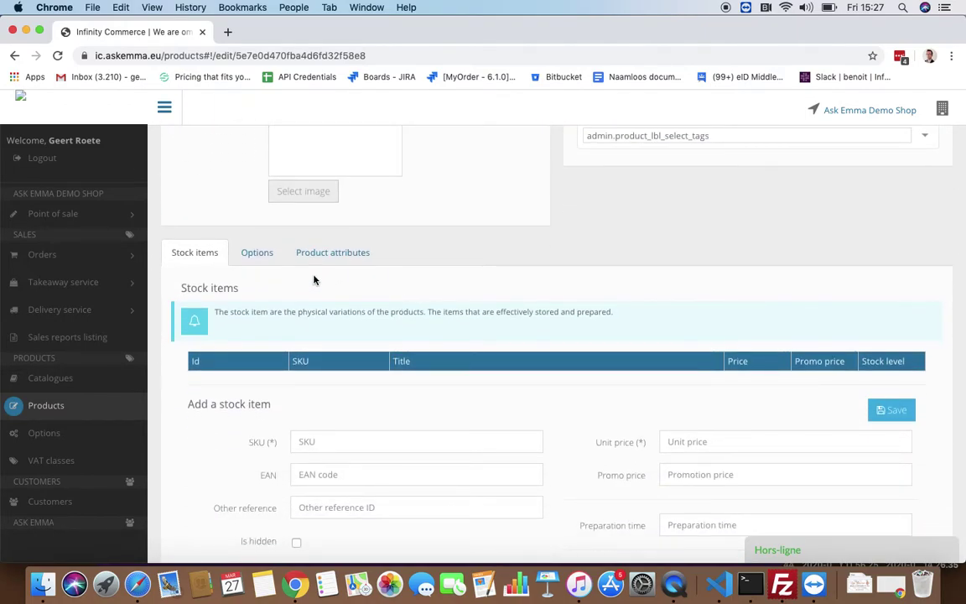
pyautogui.scroll(-2, 315, 280)
pyautogui.click(328, 381)
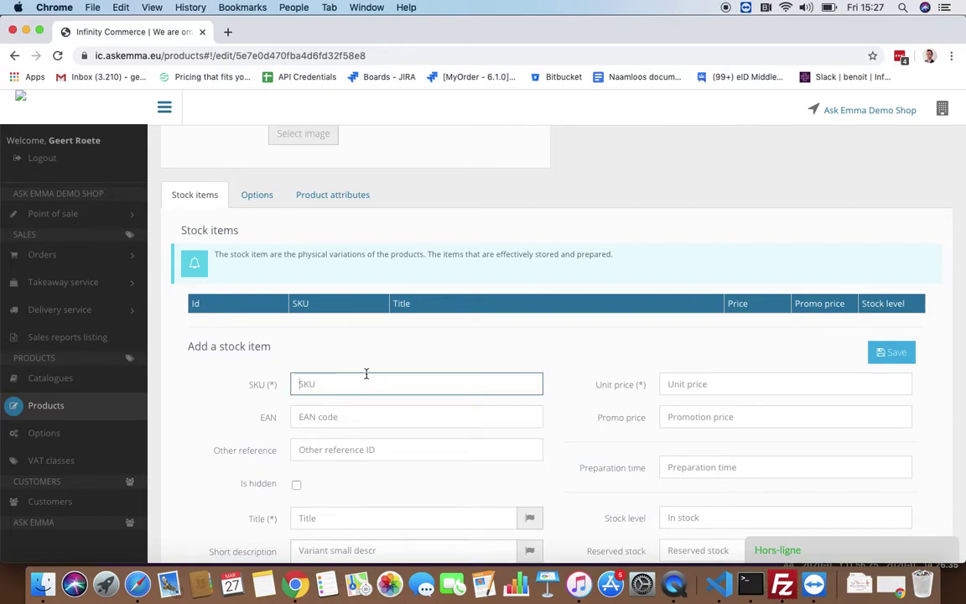
pyautogui.scroll(-1, 366, 373)
pyautogui.write('pizza-ha')
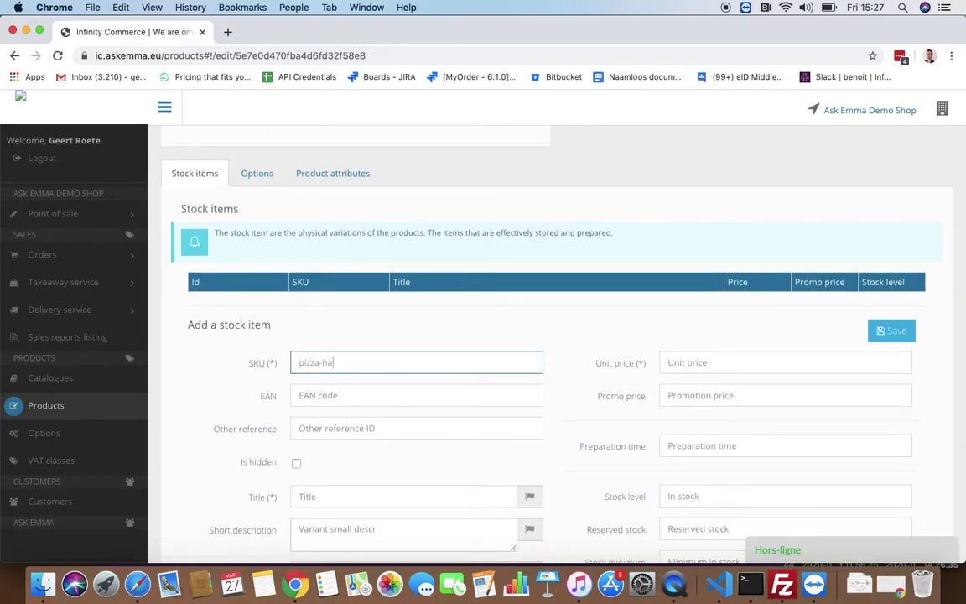
pyautogui.write('wai')
pyautogui.scroll(-5, 425, 382)
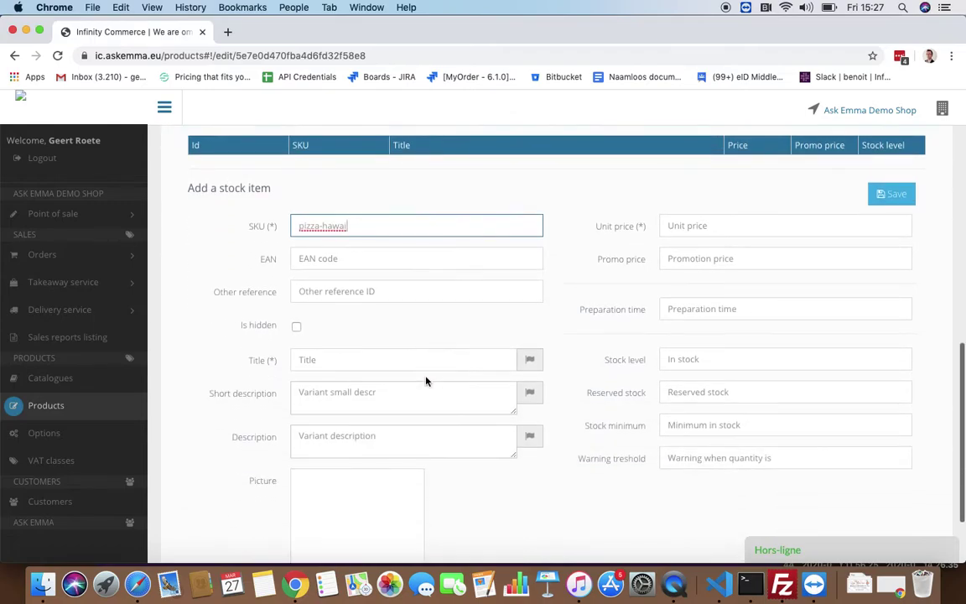
pyautogui.click(389, 336)
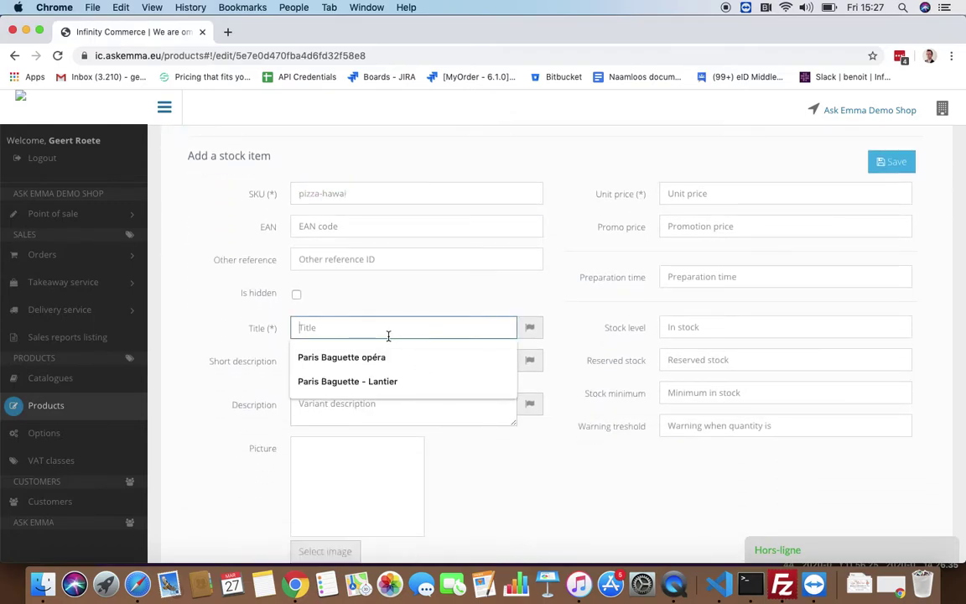
pyautogui.write('Pizza Hawai')
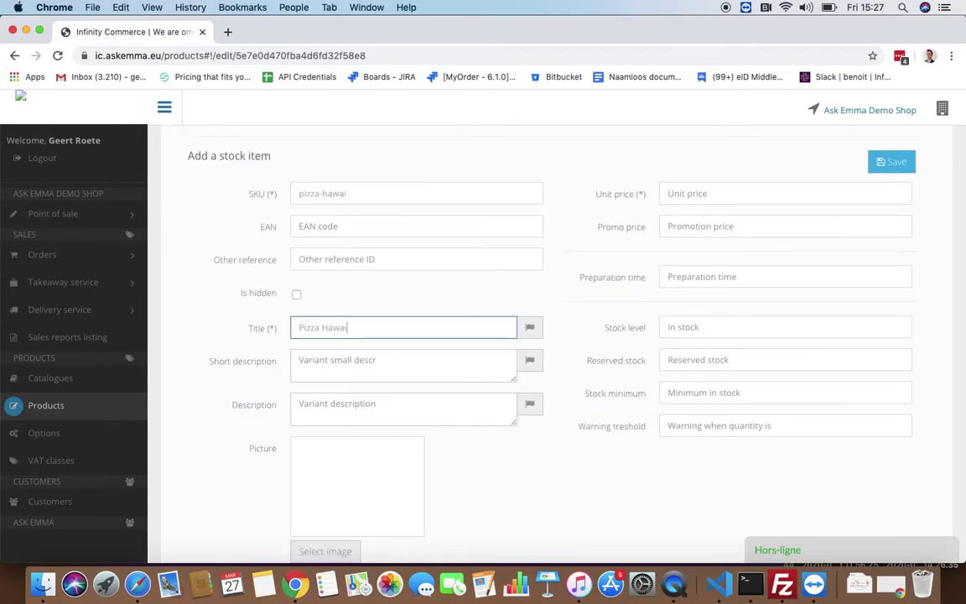
pyautogui.press('Tab')
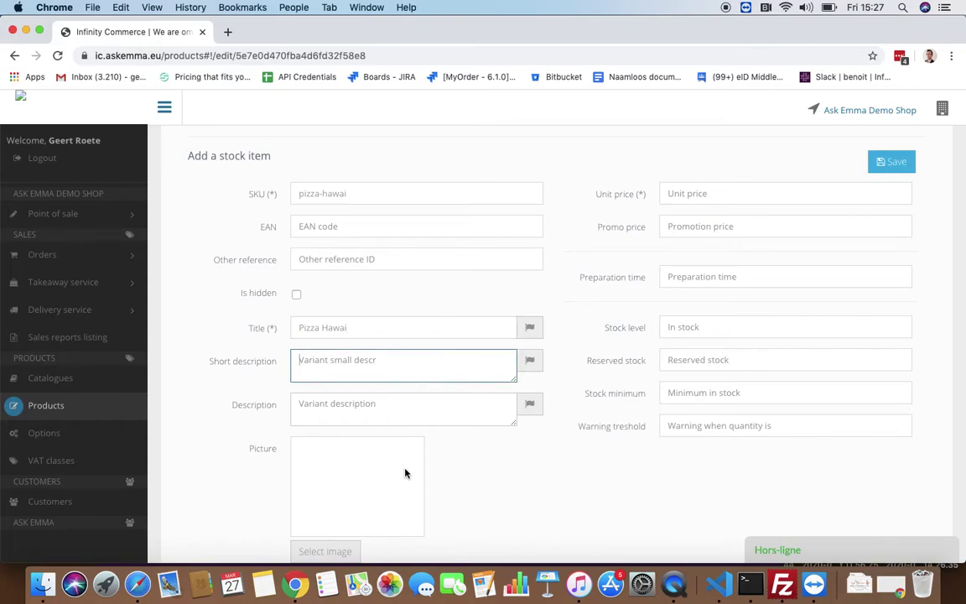
# Set the stock item's unit price to 7,50 and save it.
pyautogui.scroll(-3, 377, 500)
pyautogui.scroll(3, 377, 501)
pyautogui.click(703, 193)
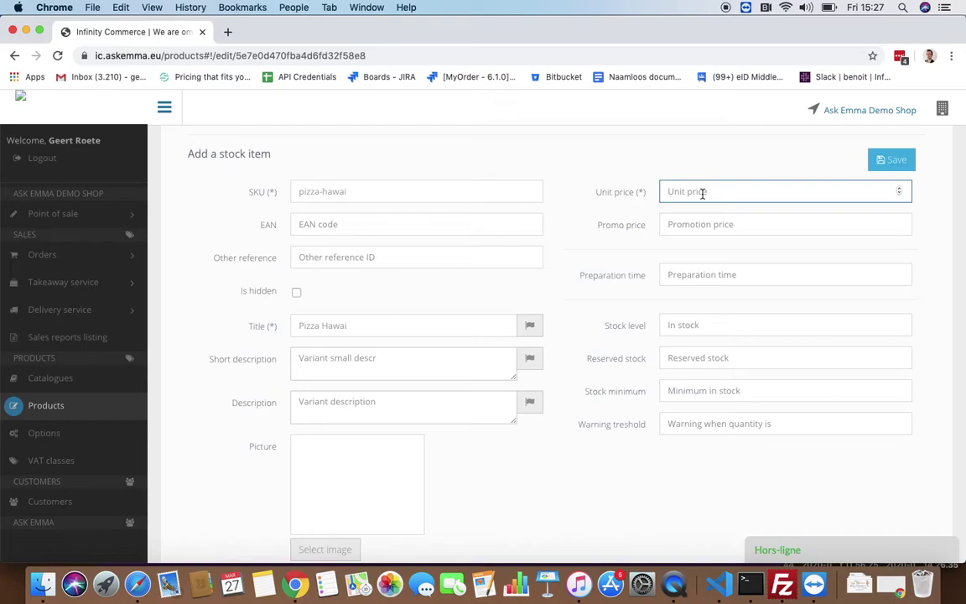
pyautogui.write('7,50')
pyautogui.scroll(2, 754, 265)
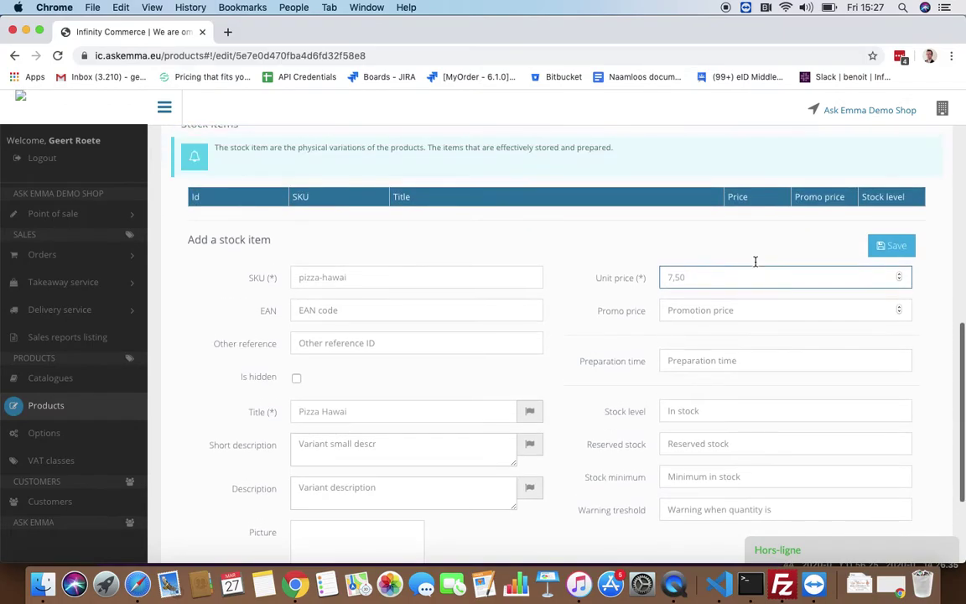
pyautogui.click(890, 244)
pyautogui.scroll(3, 647, 276)
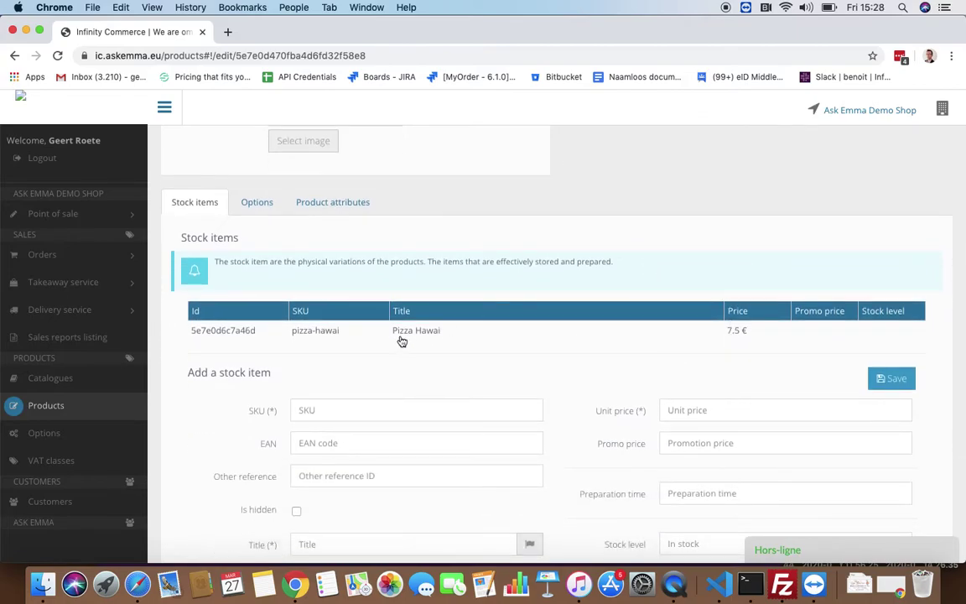
# Change the pizza-hawai unit price to 7,90, save, and return to Products.
pyautogui.click(373, 333)
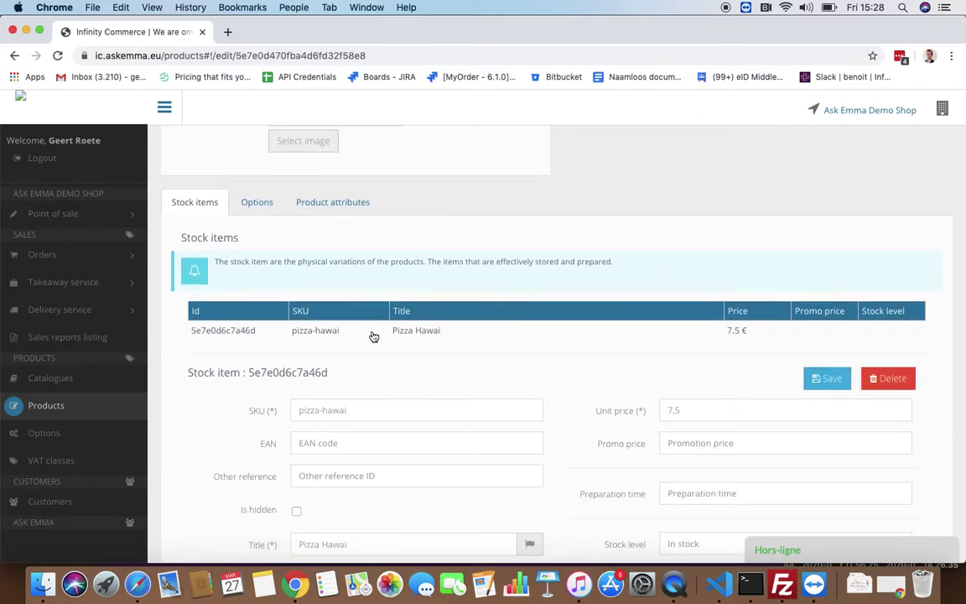
pyautogui.click(695, 410)
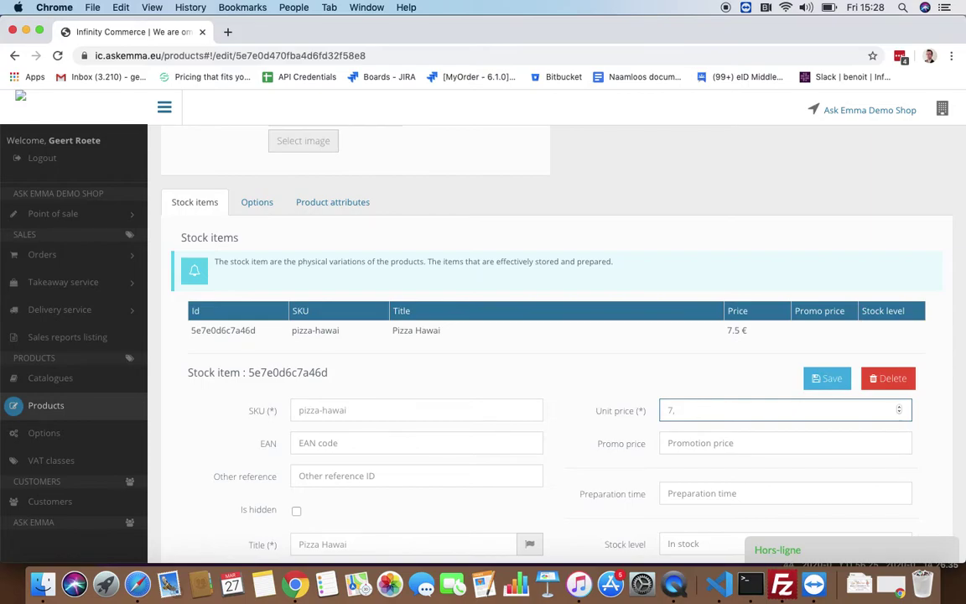
pyautogui.click(827, 379)
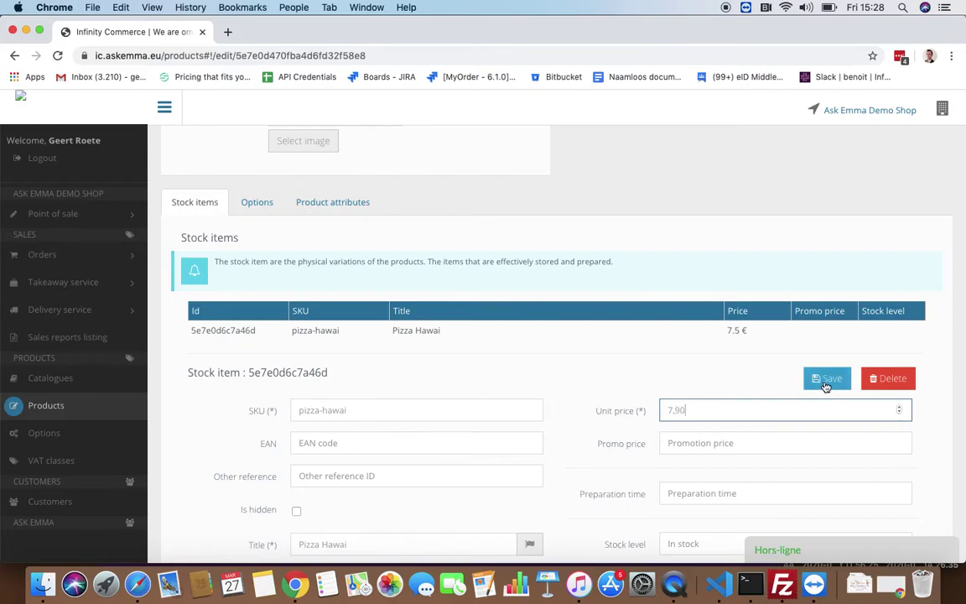
pyautogui.scroll(10, 683, 310)
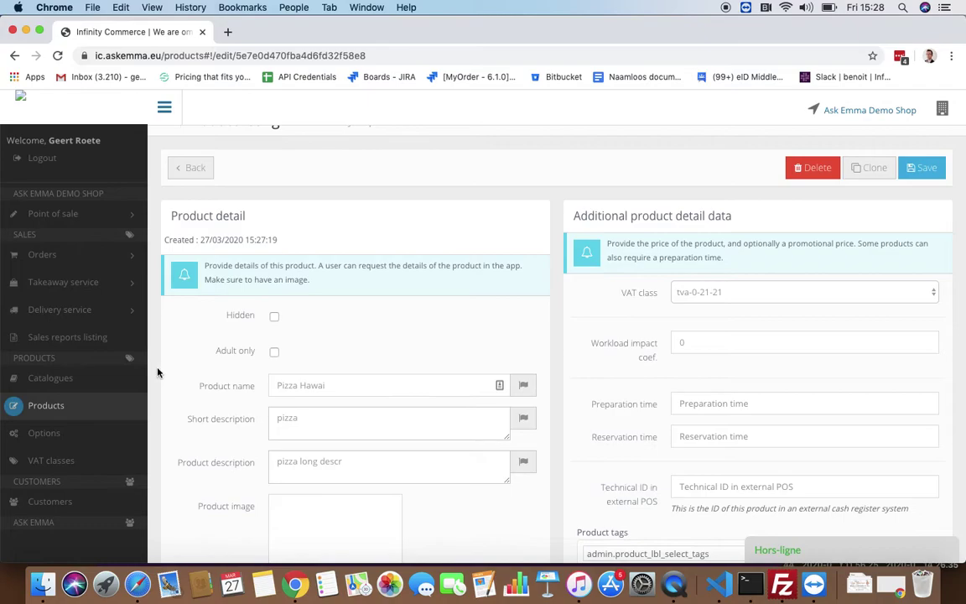
pyautogui.click(58, 410)
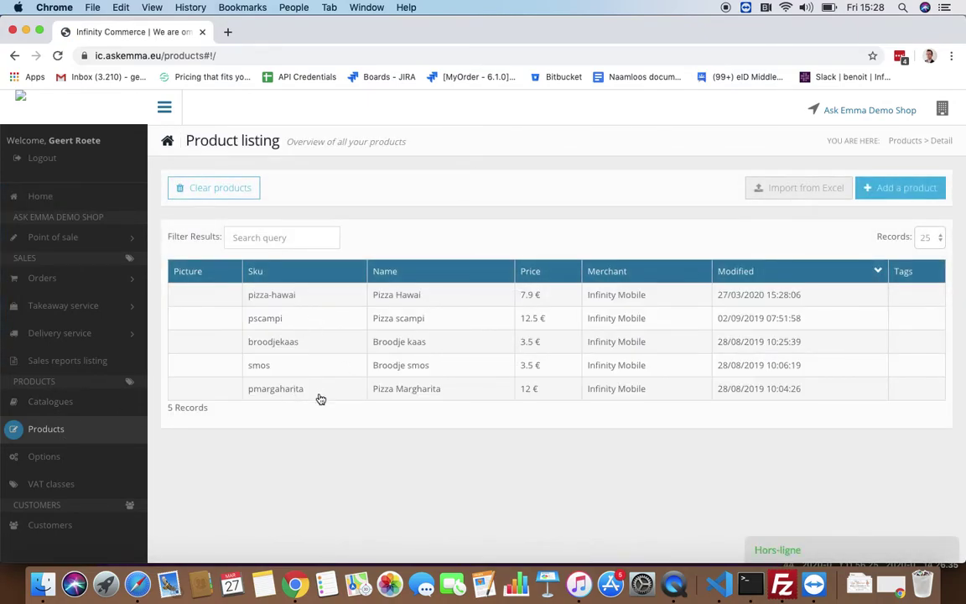
pyautogui.click(61, 403)
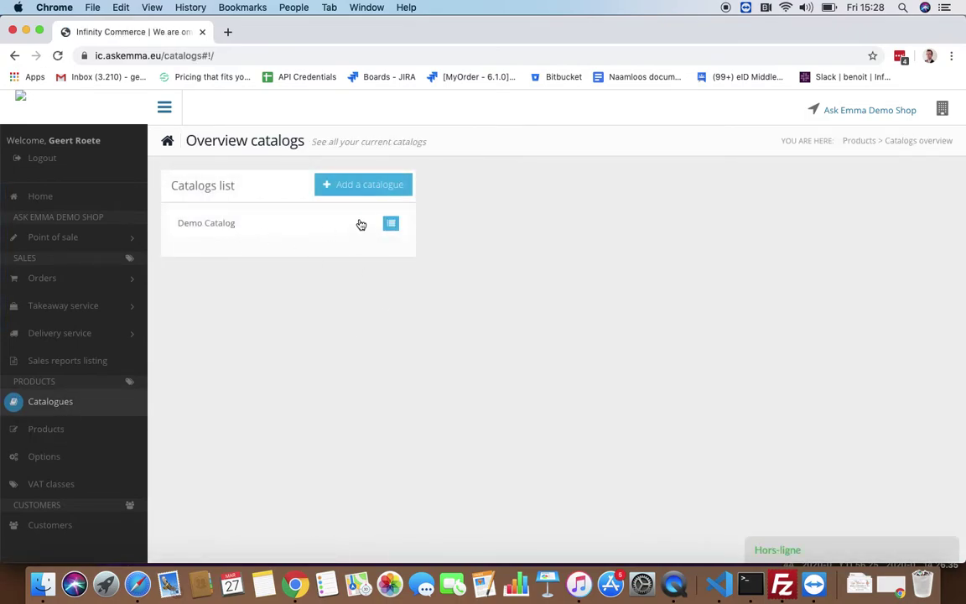
# Open Demo Catalog's Pizza's category and show its Category products chooser.
pyautogui.click(392, 227)
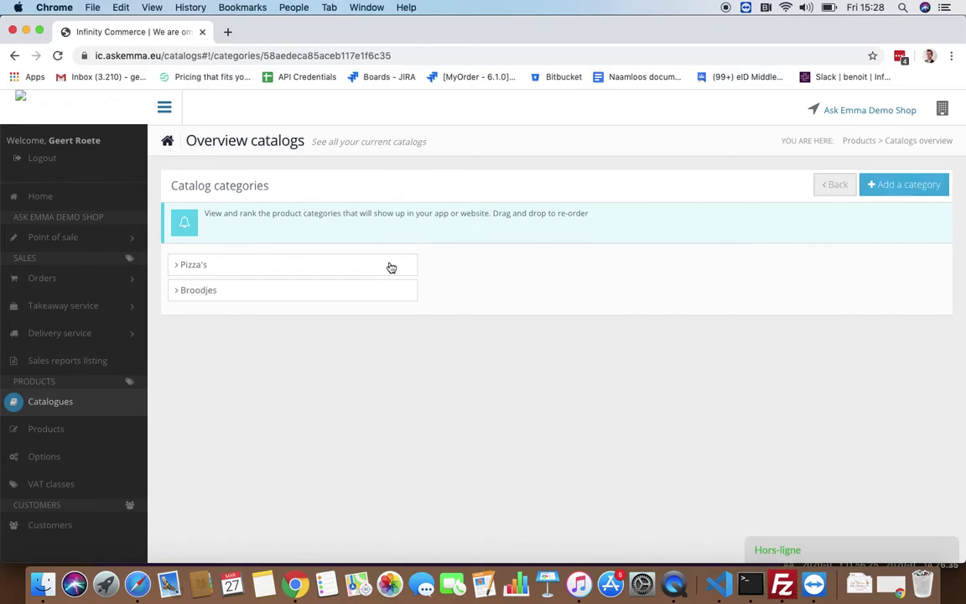
pyautogui.click(213, 267)
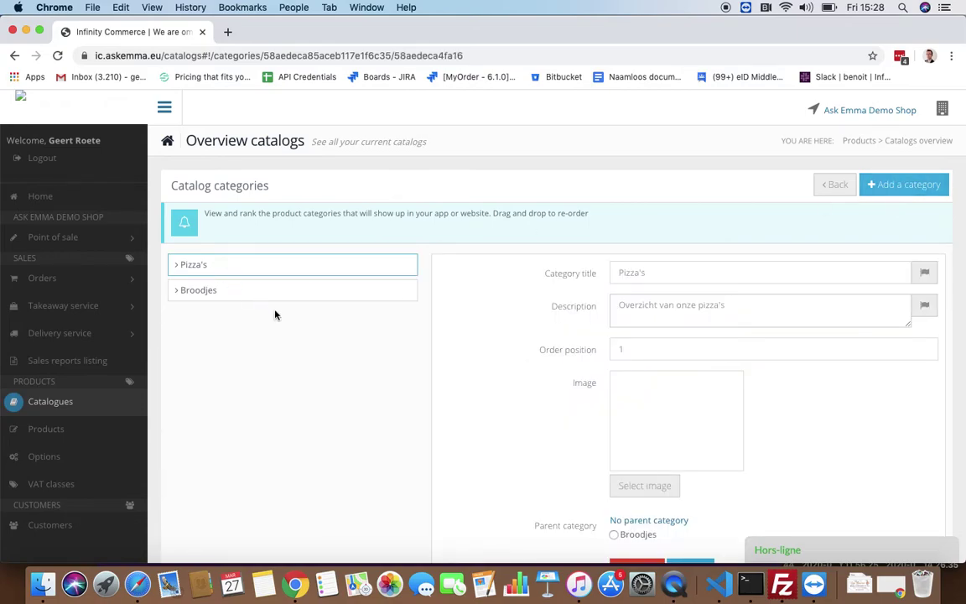
pyautogui.scroll(-8, 466, 309)
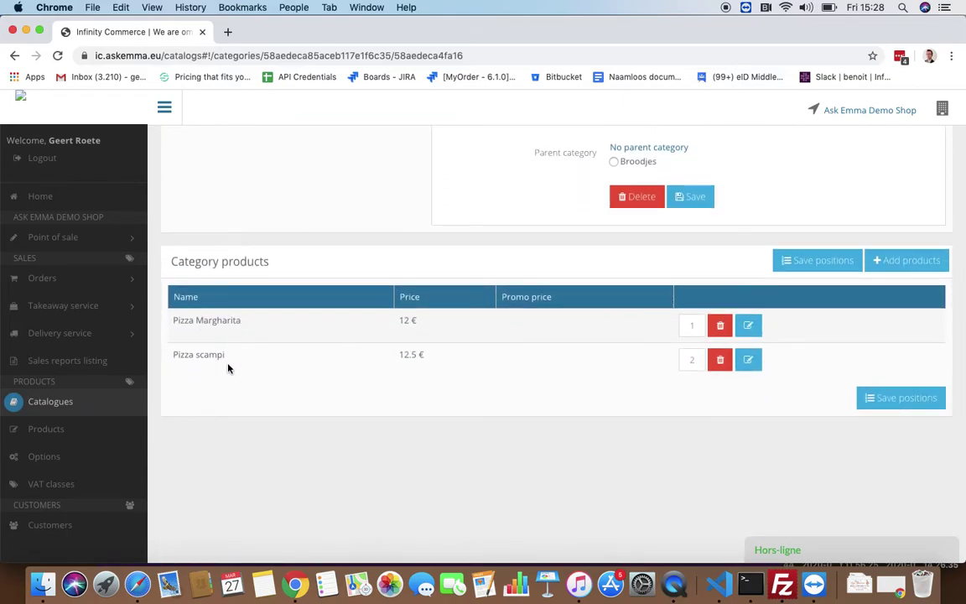
pyautogui.click(908, 263)
# Search 'haw' and add Pizza Hawai to the Pizza's category.
pyautogui.click(323, 313)
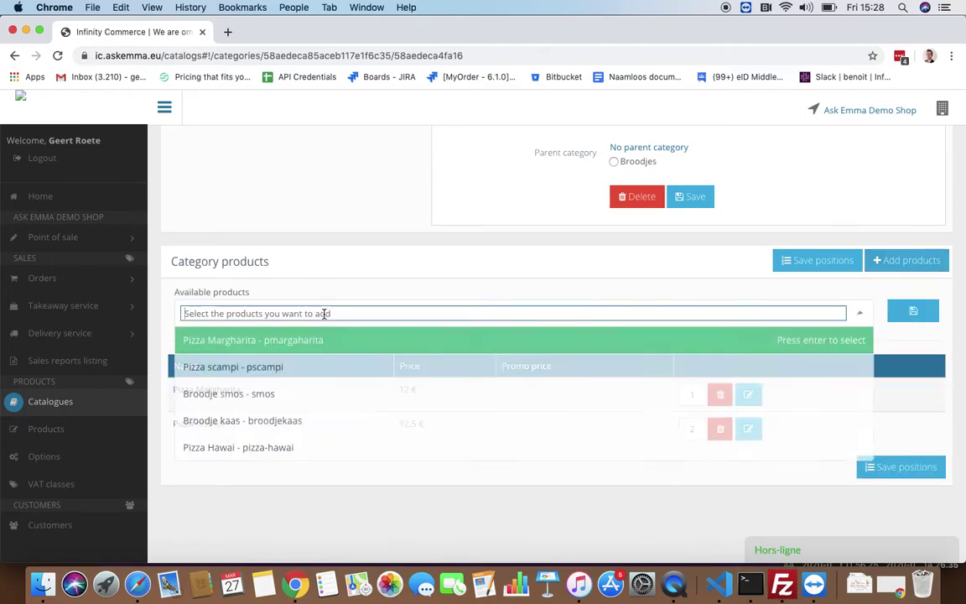
pyautogui.write('haw')
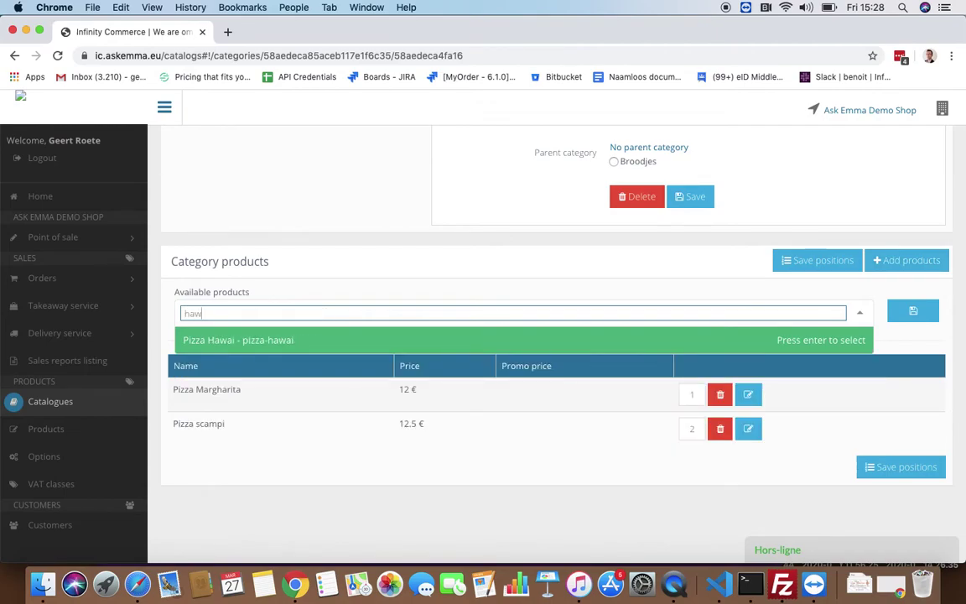
pyautogui.click(243, 340)
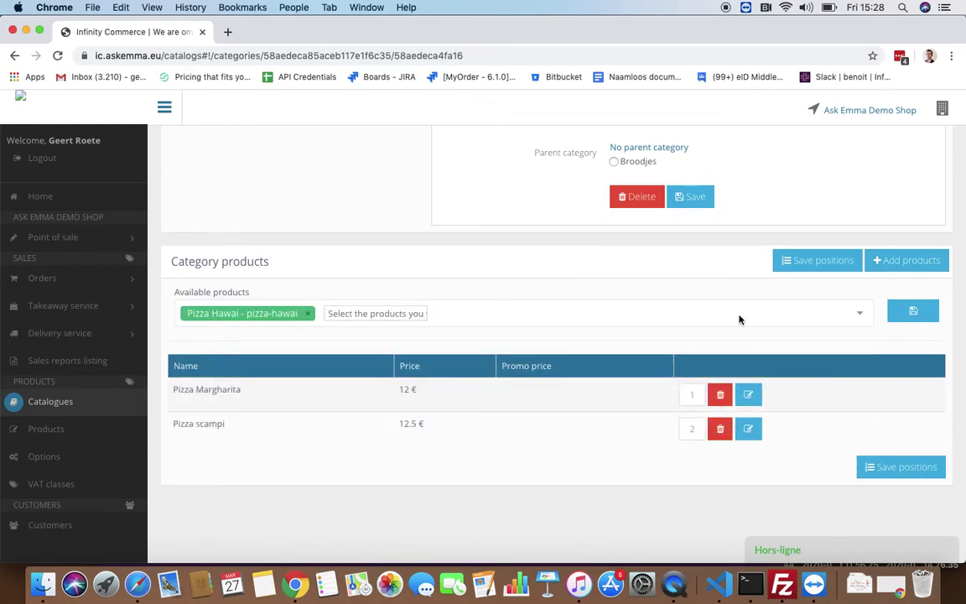
pyautogui.click(912, 310)
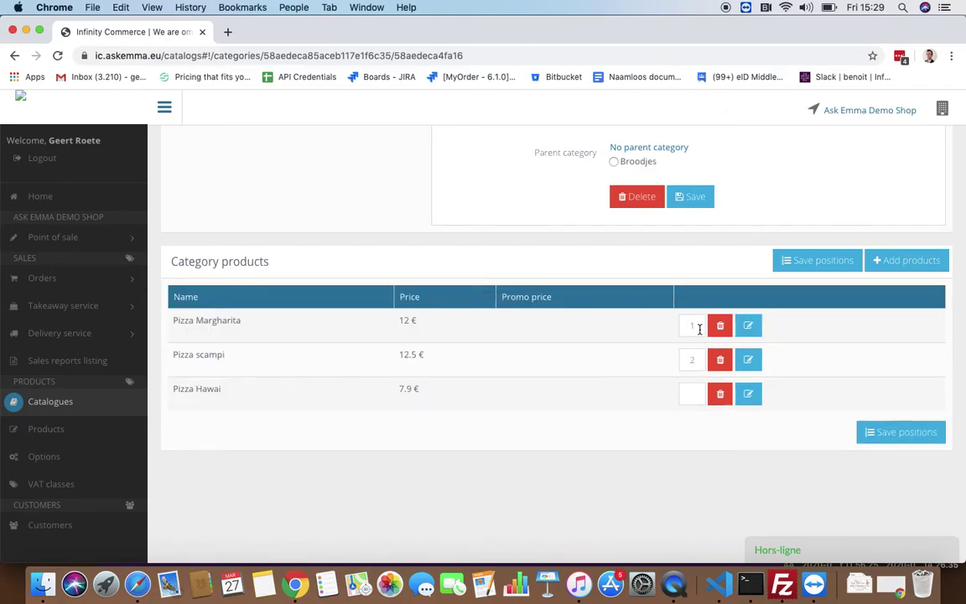
# Set Pizza Hawai to position 1 and Pizza Margharita to 3, and save positions.
pyautogui.click(694, 394)
pyautogui.click(694, 324)
pyautogui.write('3')
pyautogui.click(912, 438)
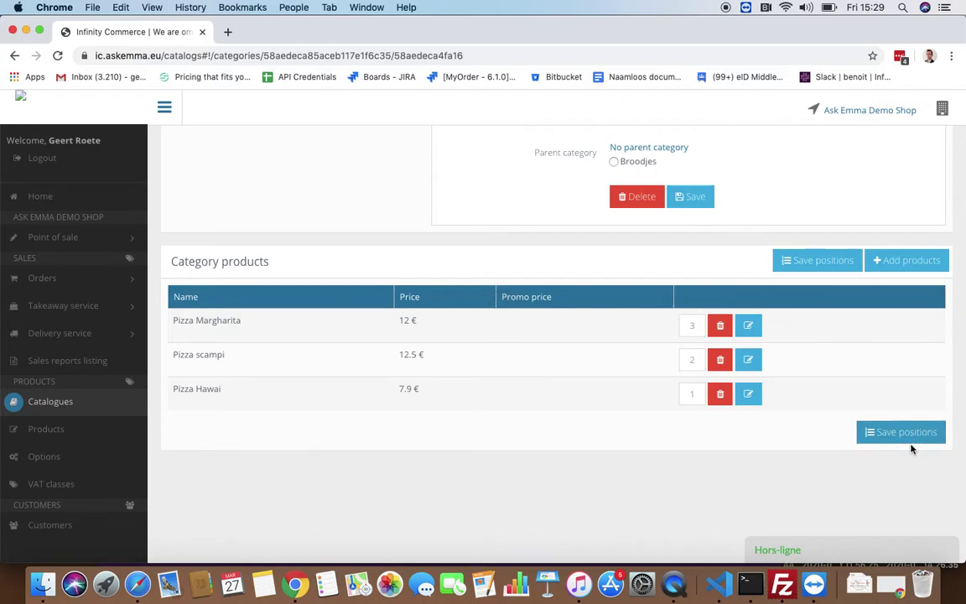
pyautogui.scroll(5, 770, 293)
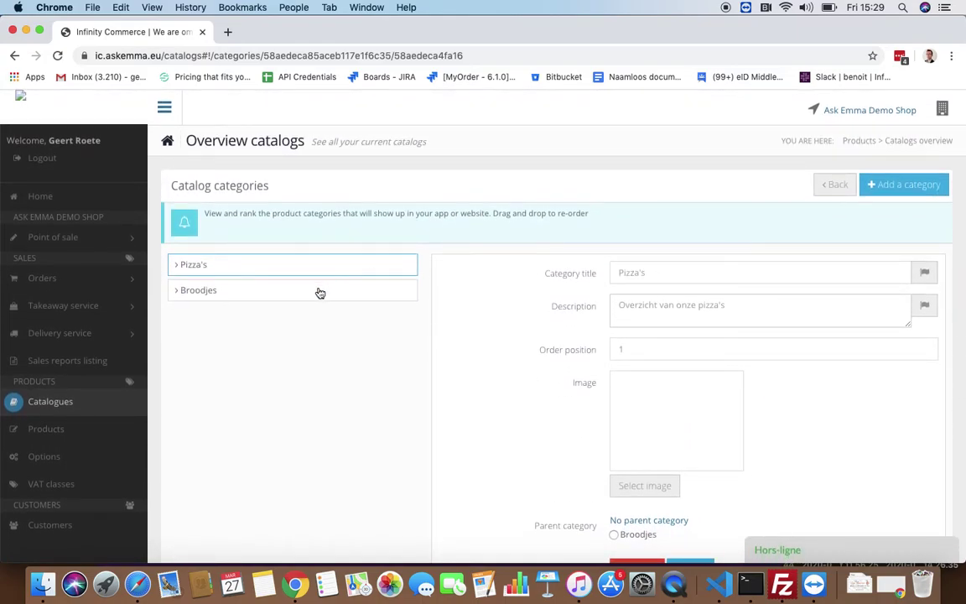
# Start a new product option and enter 'c' as its code.
pyautogui.scroll(-3, 478, 290)
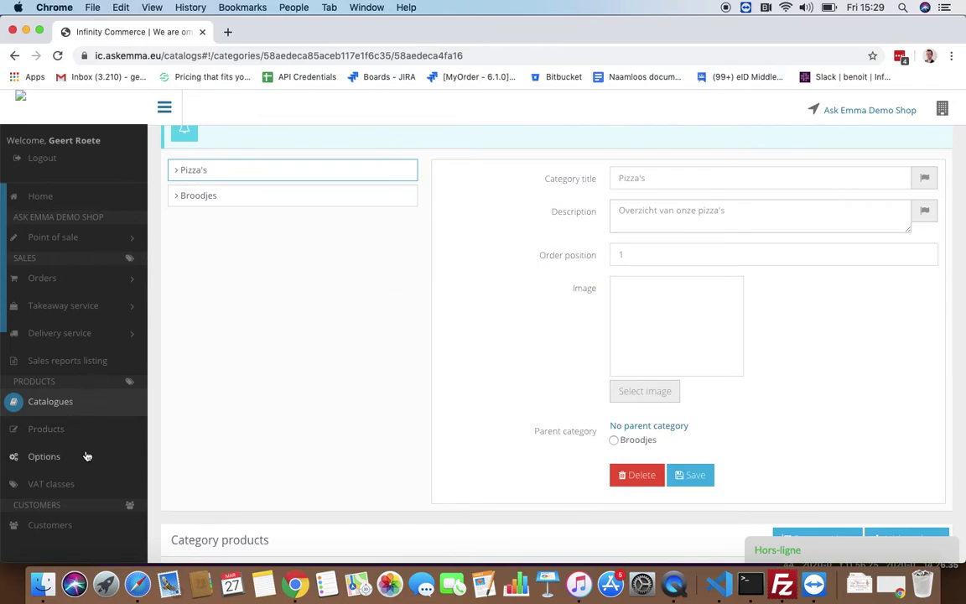
pyautogui.click(58, 457)
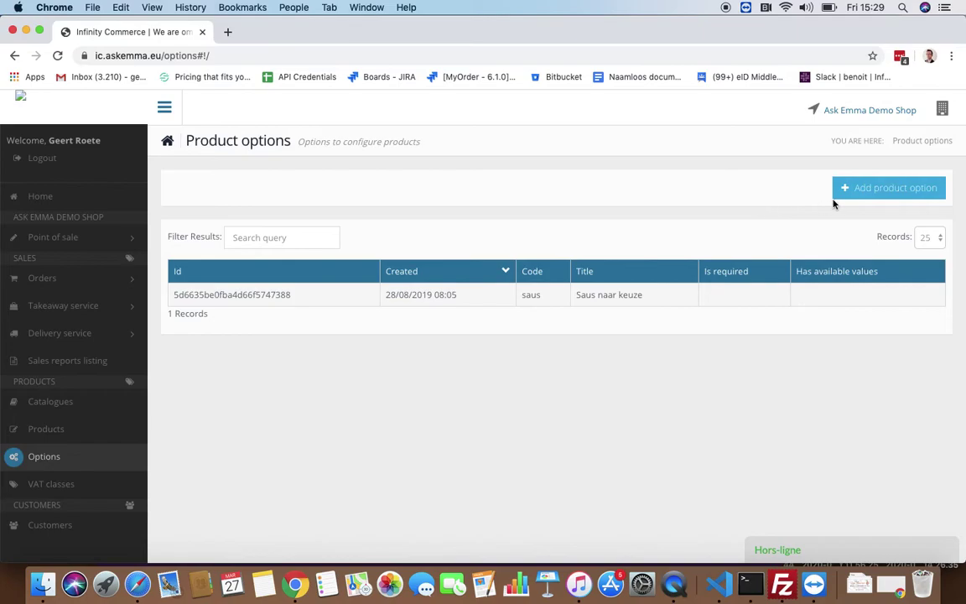
pyautogui.click(868, 188)
pyautogui.click(388, 270)
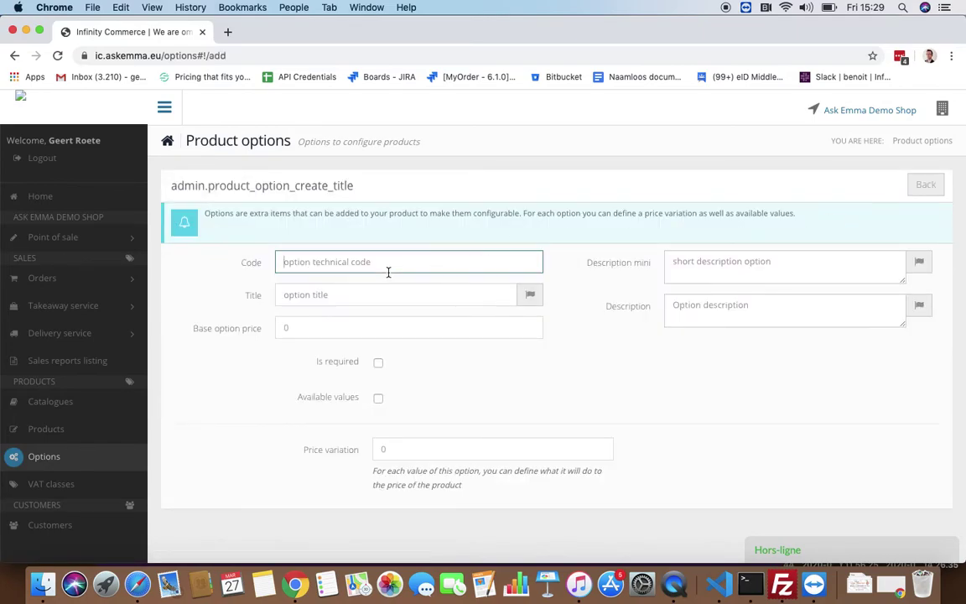
pyautogui.write('cond-1')
# Title the option 'Mayonaise' and toggle Available values on, then back off.
pyautogui.click(379, 298)
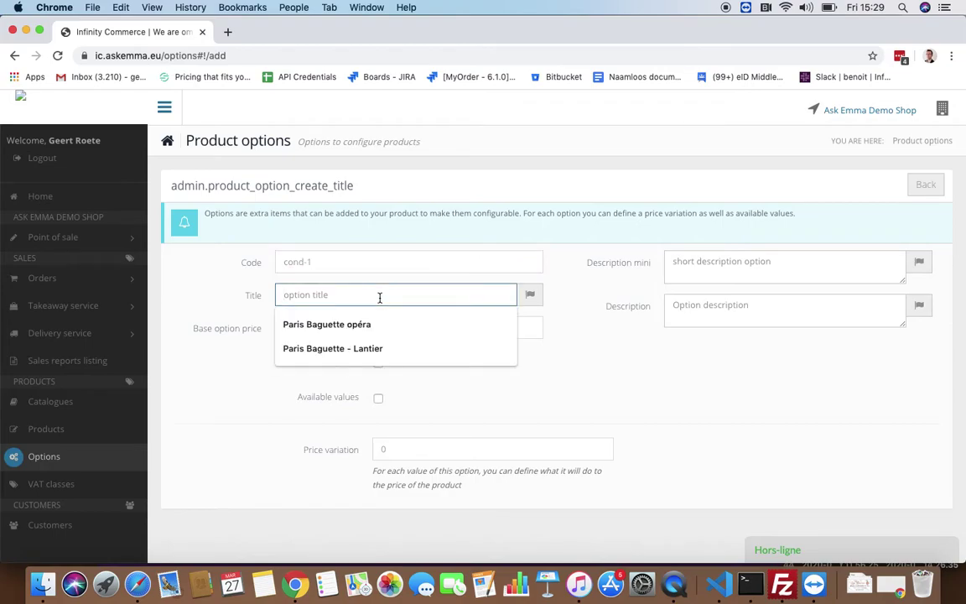
pyautogui.write('May')
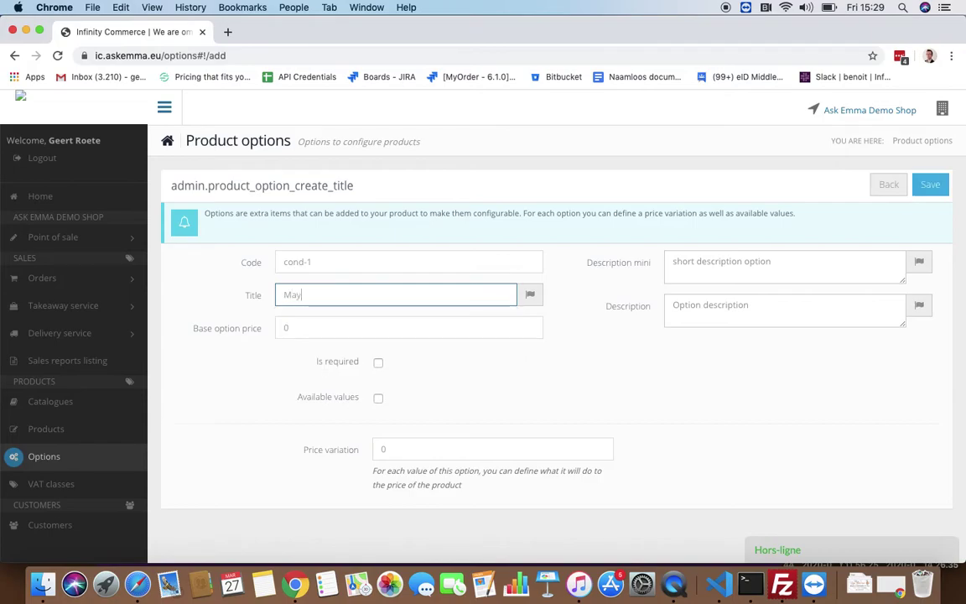
pyautogui.press('BackSpace')
pyautogui.press('BackSpace')
pyautogui.press('BackSpace')
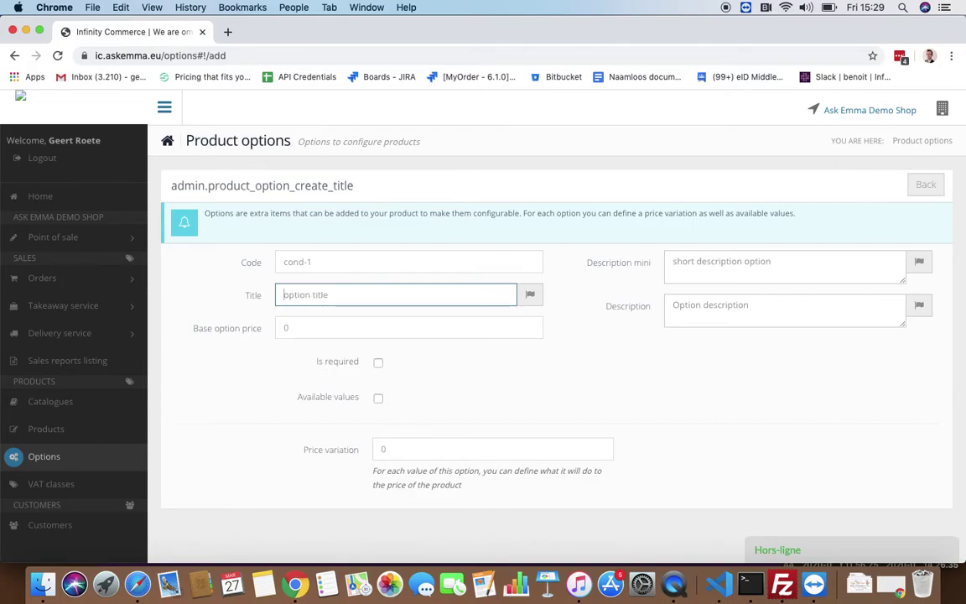
pyautogui.write('Mayonaise')
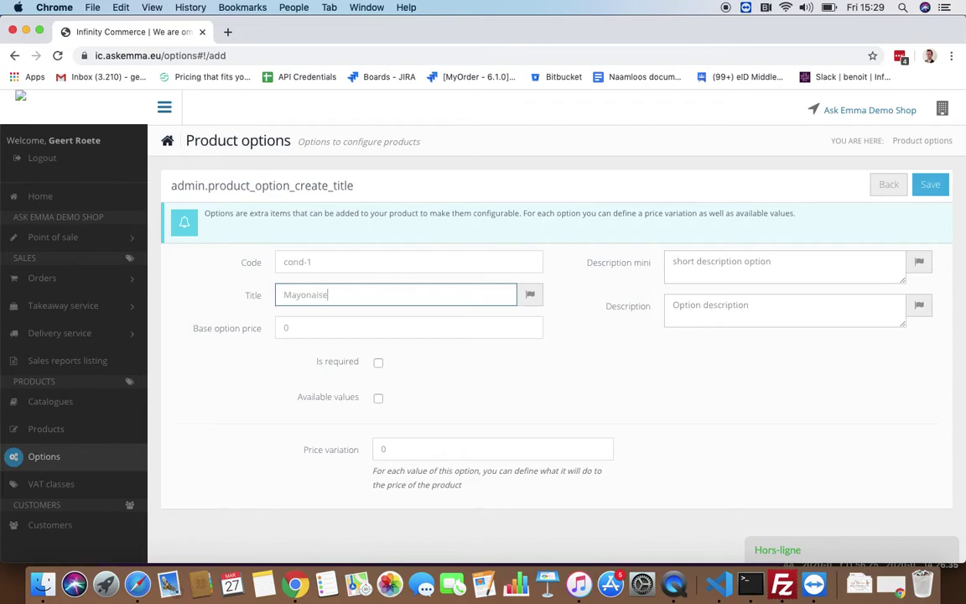
pyautogui.scroll(-2, 563, 302)
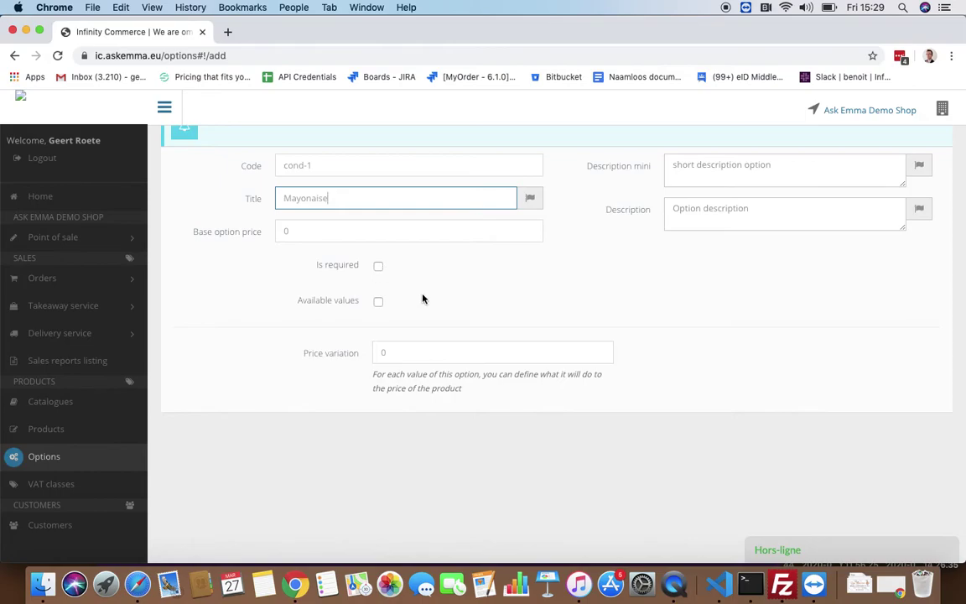
pyautogui.click(377, 301)
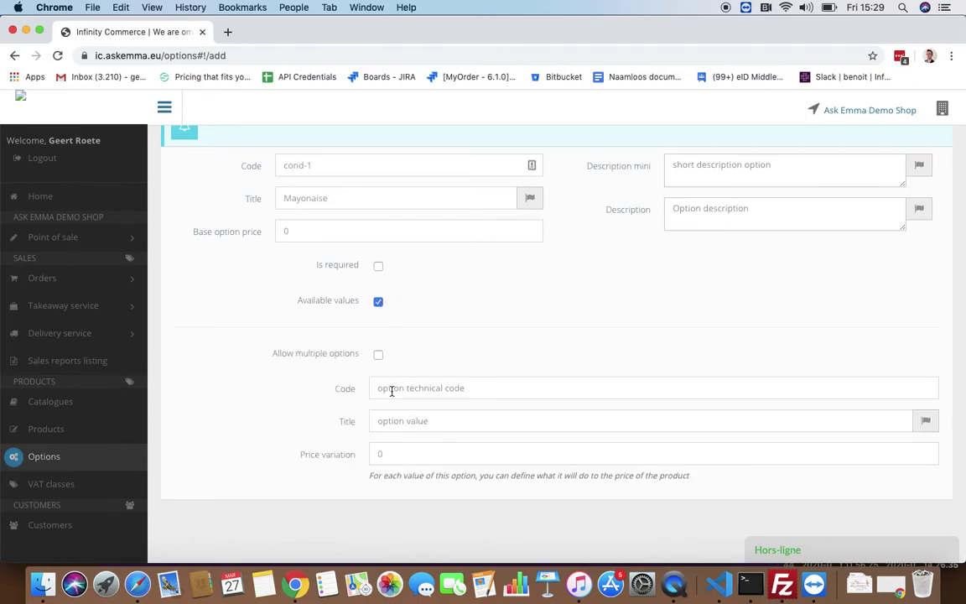
pyautogui.click(378, 302)
pyautogui.scroll(3, 427, 274)
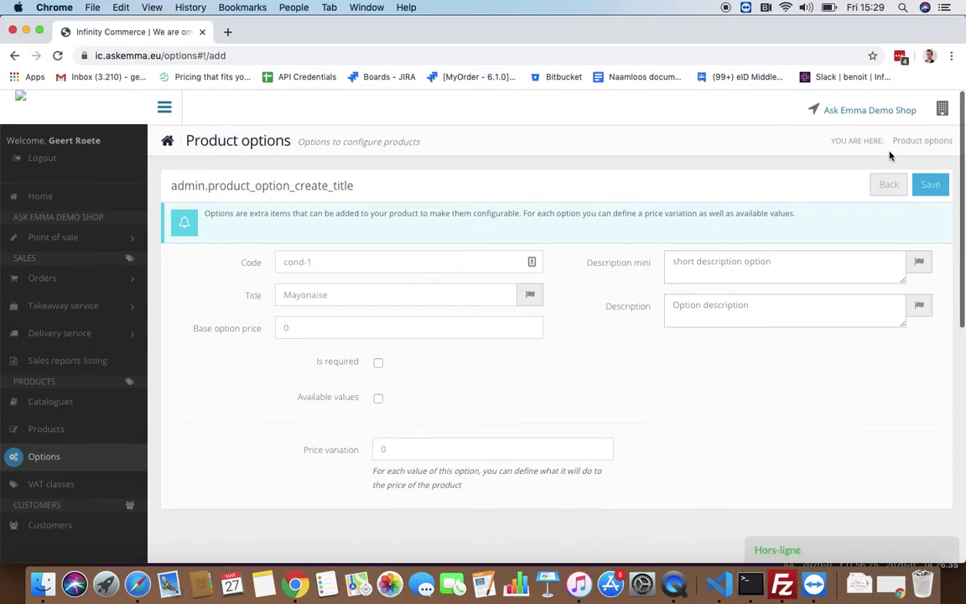
pyautogui.scroll(-4, 352, 209)
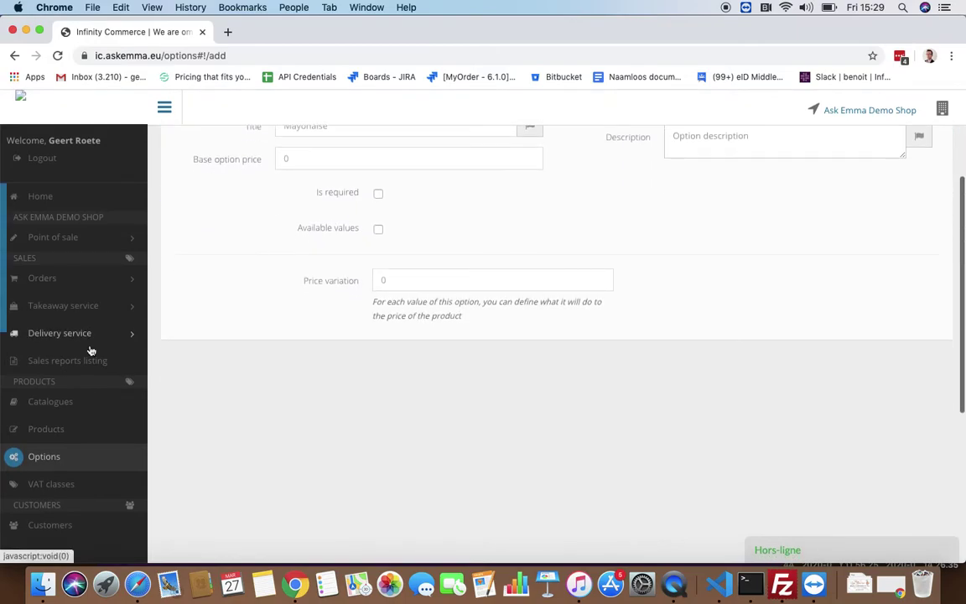
pyautogui.scroll(-5, 91, 349)
# Pass through the customers overview to the Payment means settings under Integrations.
pyautogui.click(58, 319)
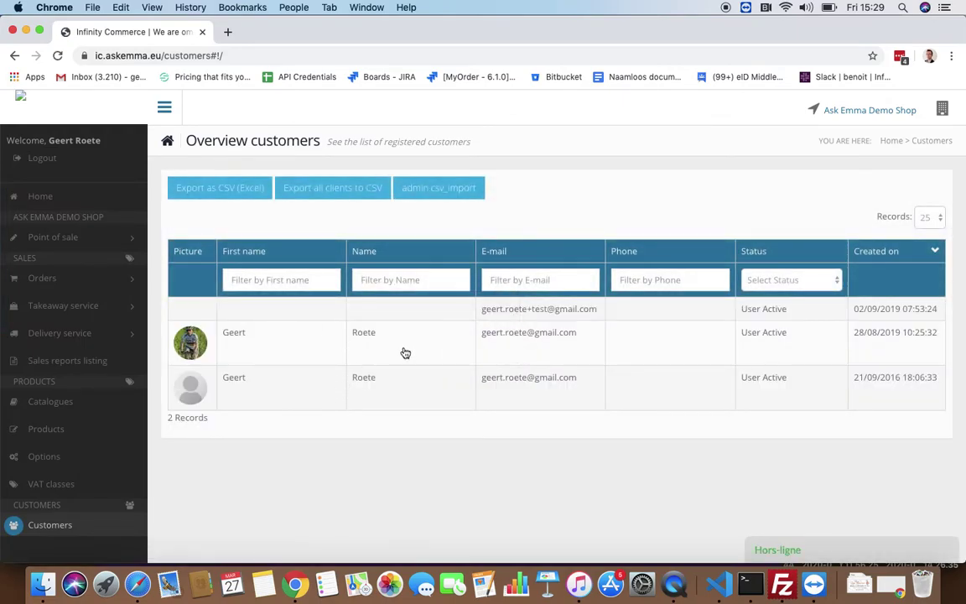
pyautogui.scroll(-5, 113, 424)
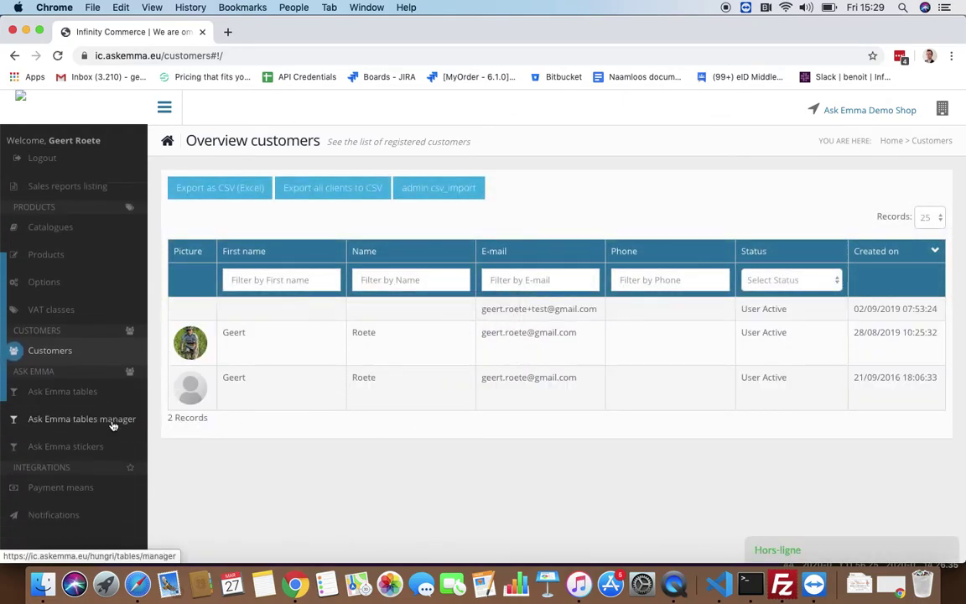
pyautogui.scroll(-3, 113, 425)
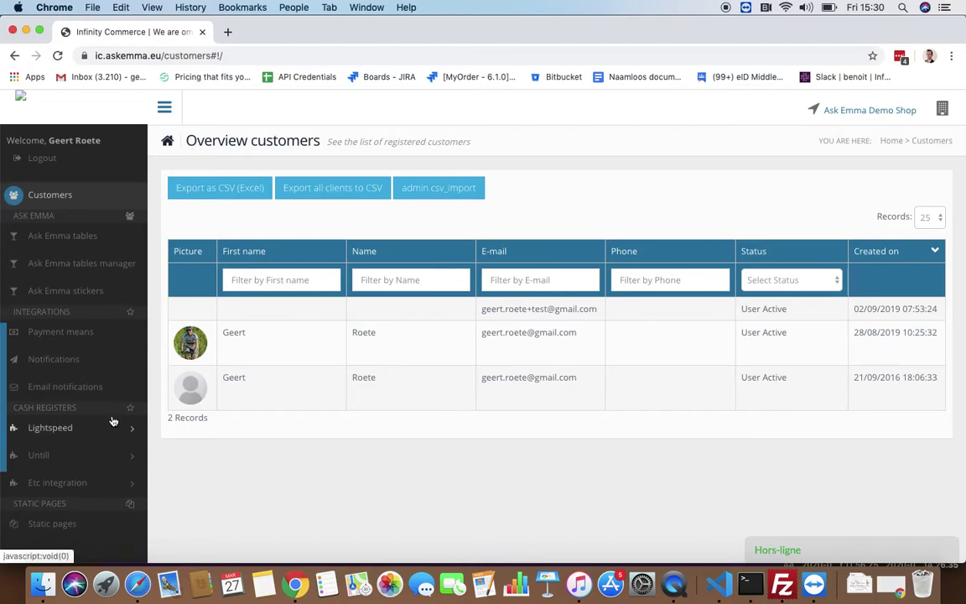
pyautogui.click(69, 332)
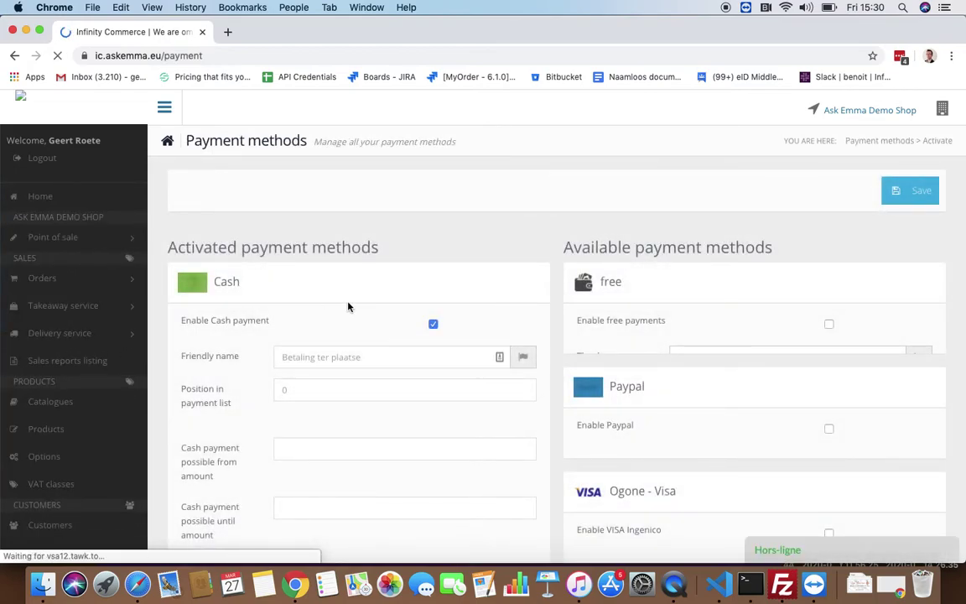
# Replace the Cash payment method's friendly name with 'Pay at pickup' and save the payment means.
pyautogui.moveTo(362, 357); pyautogui.dragTo(256, 361)
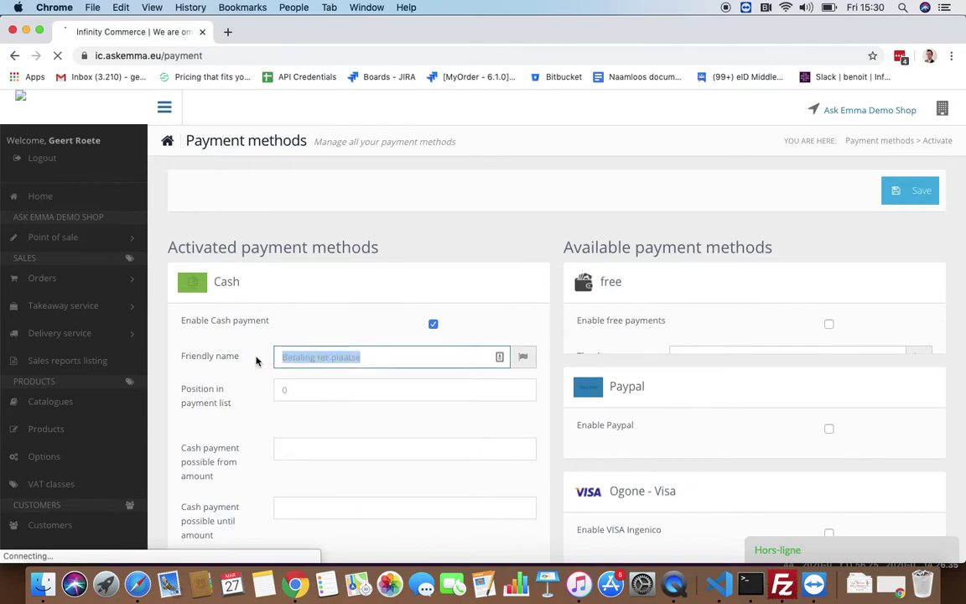
pyautogui.write('pa')
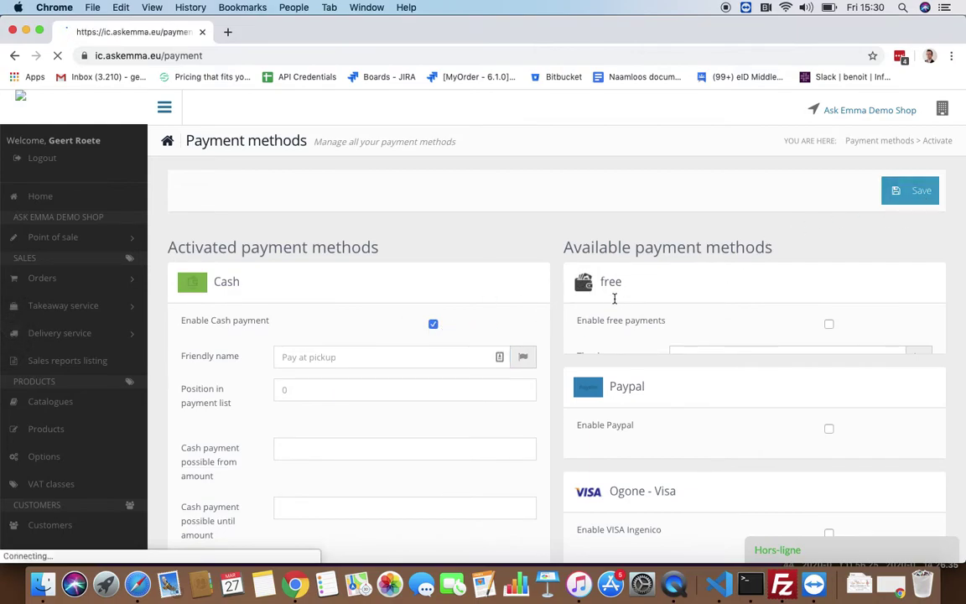
pyautogui.scroll(-10, 749, 291)
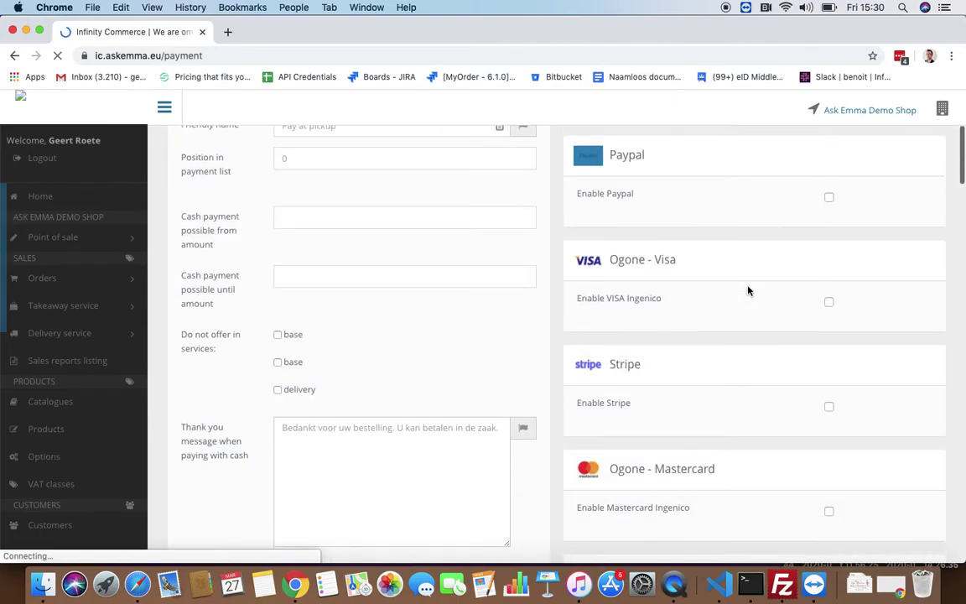
pyautogui.scroll(-12, 749, 291)
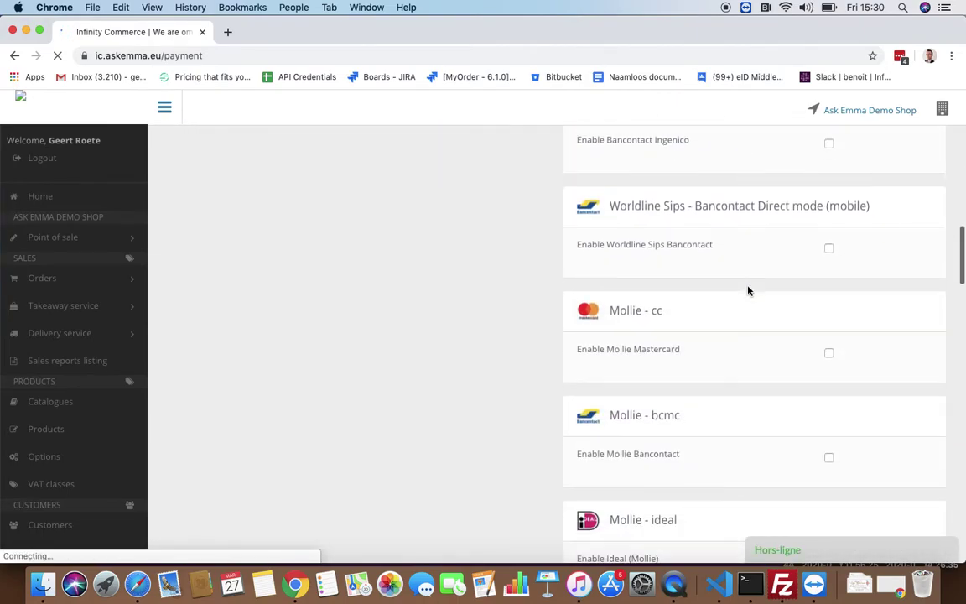
pyautogui.scroll(-6, 749, 291)
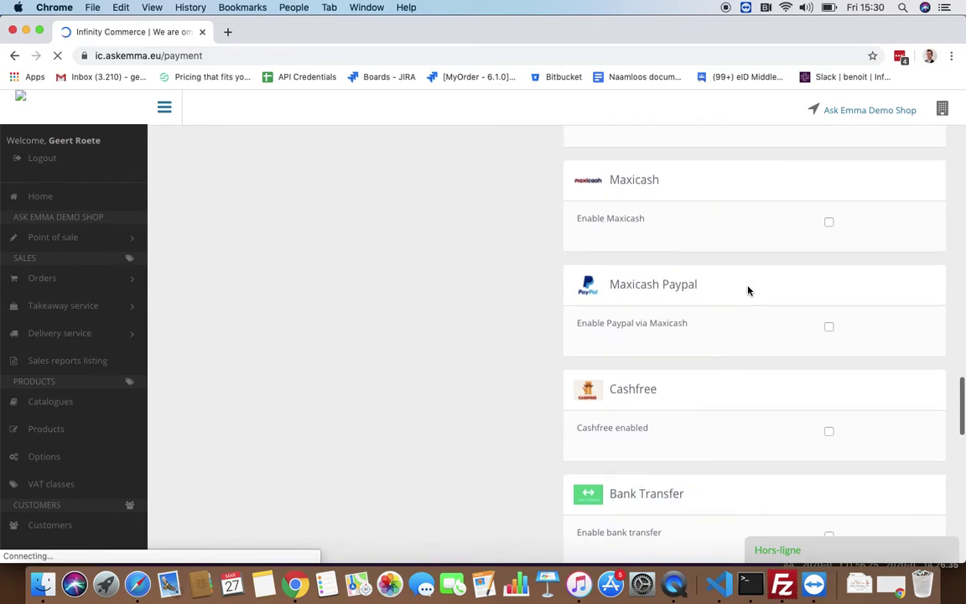
pyautogui.scroll(14, 748, 291)
pyautogui.scroll(15, 749, 291)
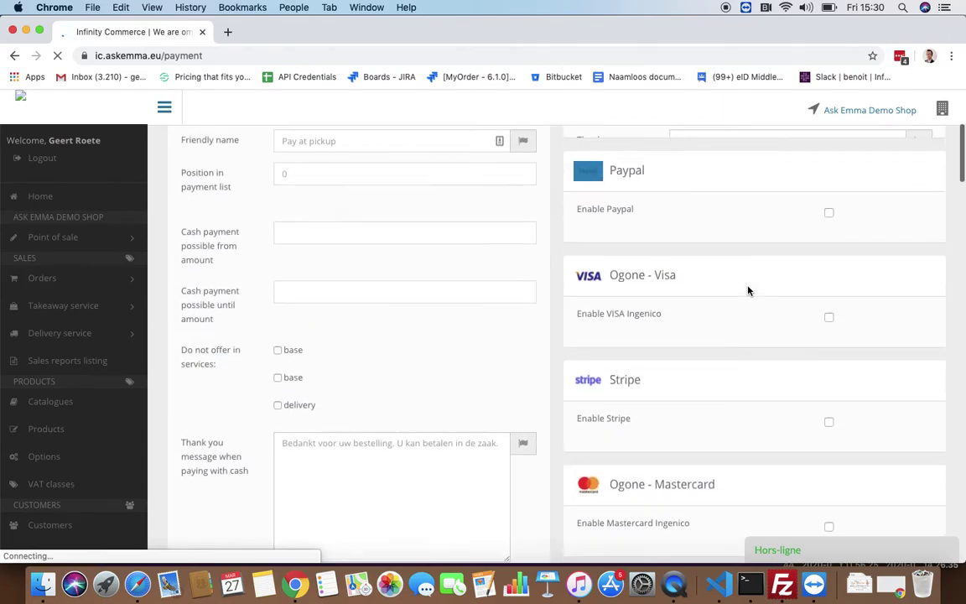
pyautogui.scroll(-8, 71, 426)
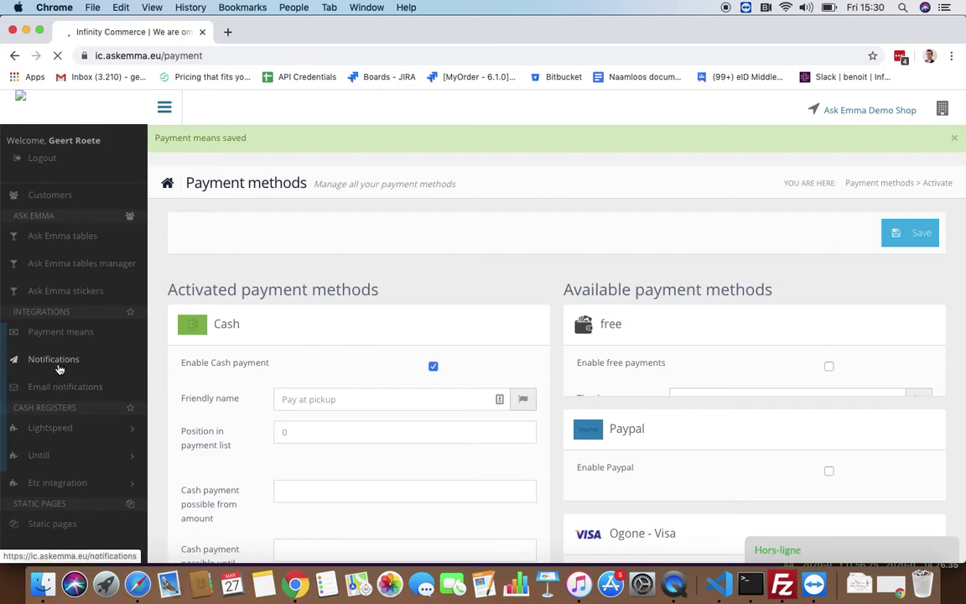
pyautogui.click(60, 369)
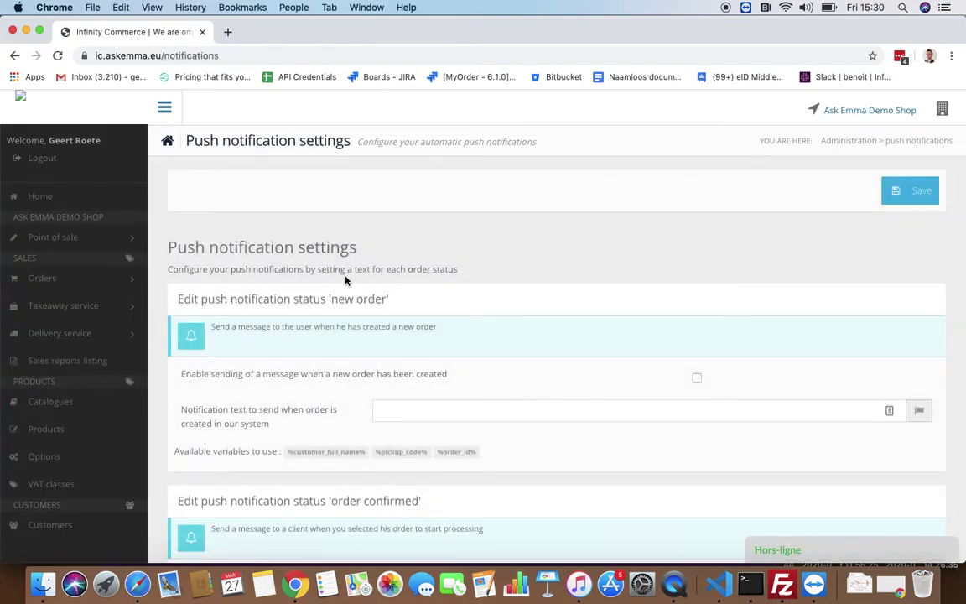
# Review the push notification settings for every order status, then go to Email notifications.
pyautogui.scroll(-1, 408, 264)
pyautogui.scroll(-2, 408, 264)
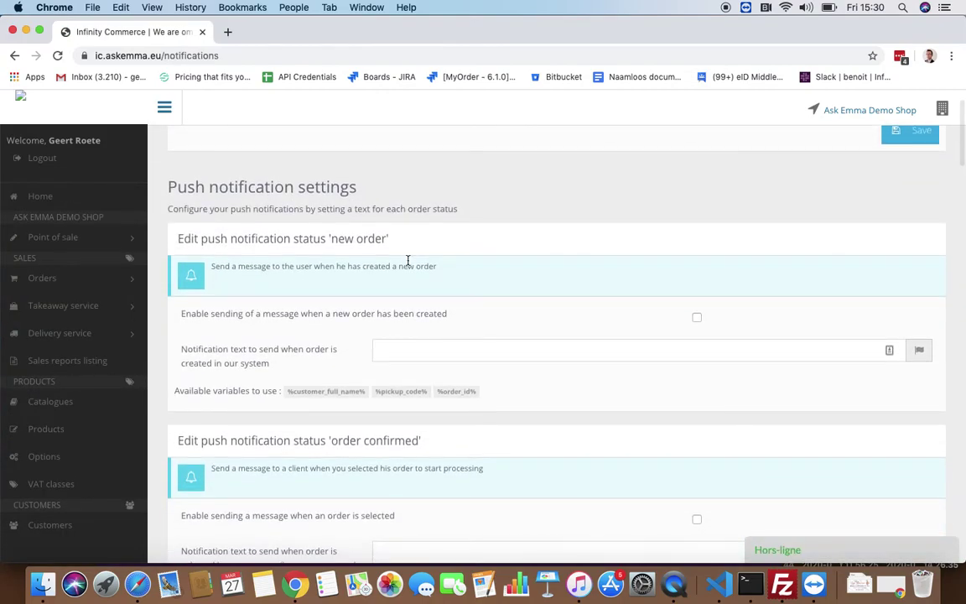
pyautogui.scroll(-2, 408, 264)
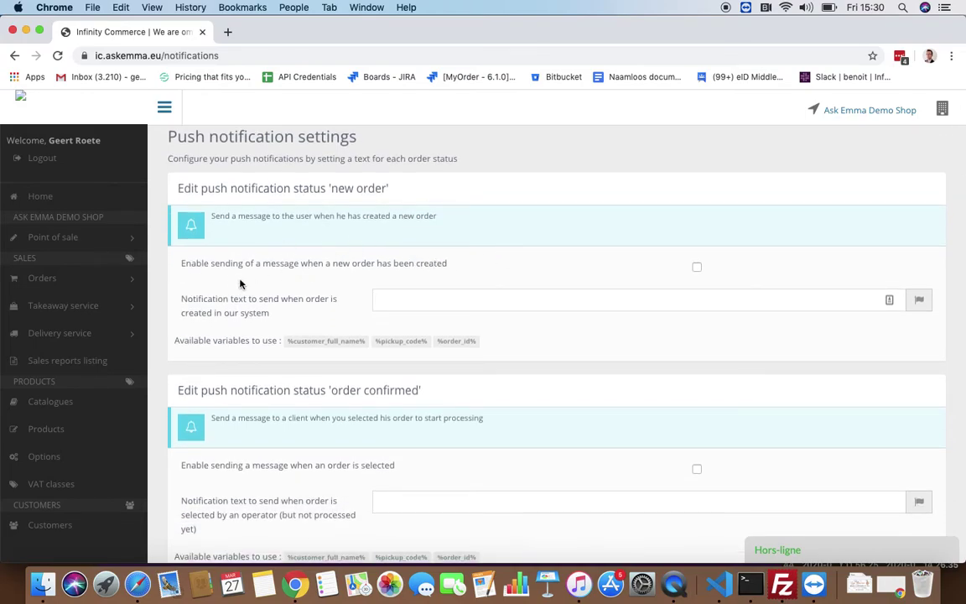
pyautogui.scroll(-2, 53, 407)
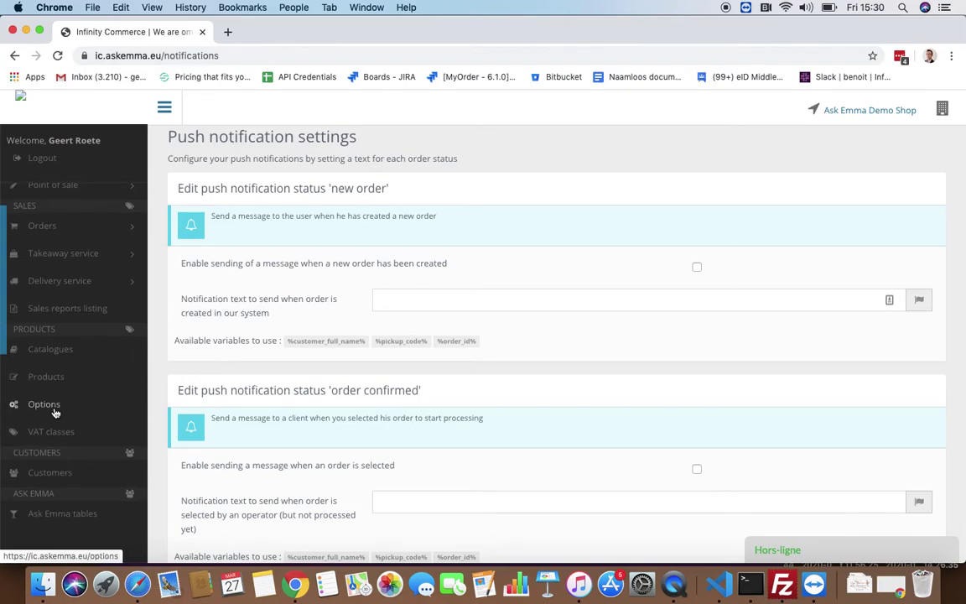
pyautogui.scroll(-10, 50, 419)
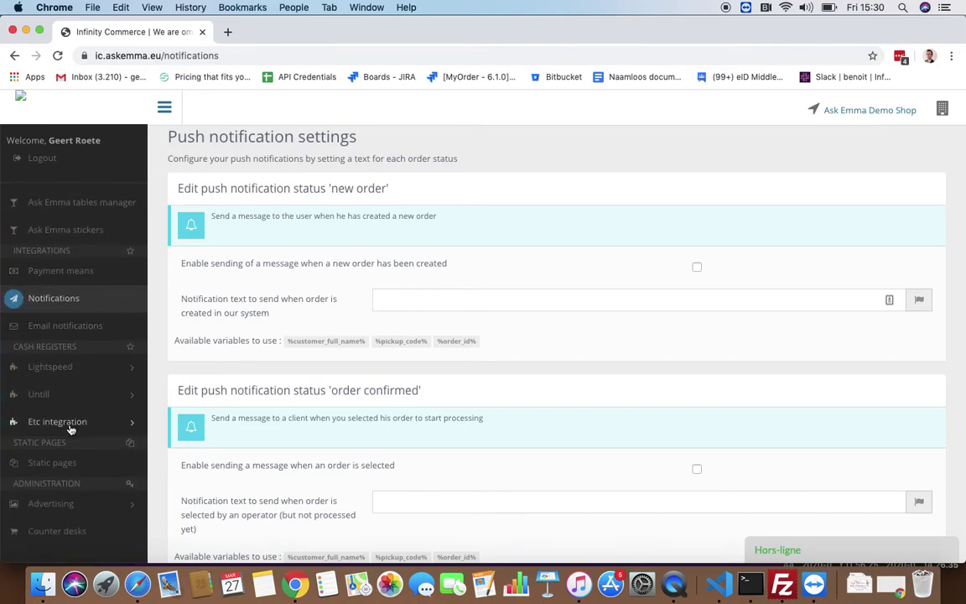
pyautogui.click(50, 326)
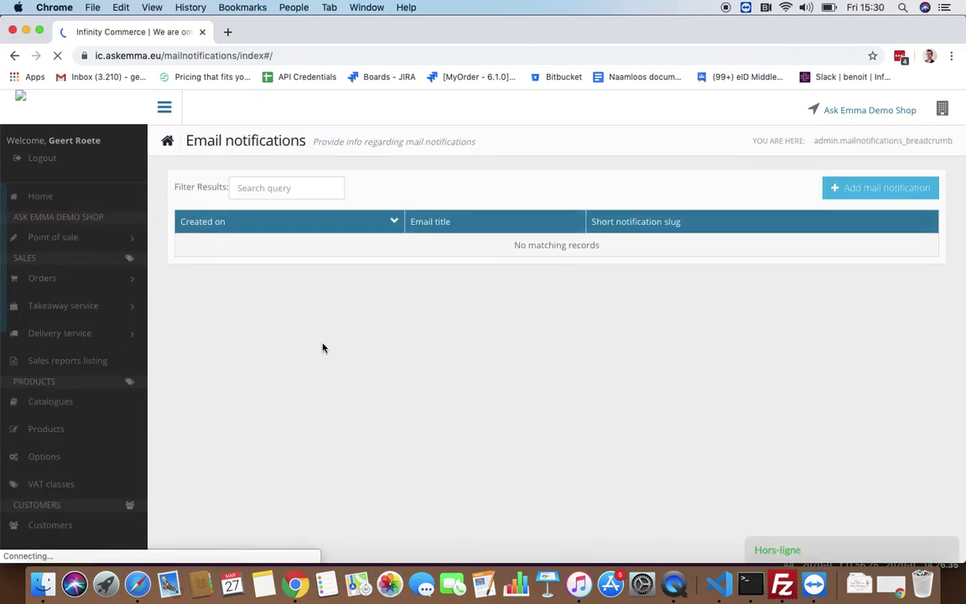
# Create an email notification named 'Email when new o' triggered by the New order status.
pyautogui.click(875, 188)
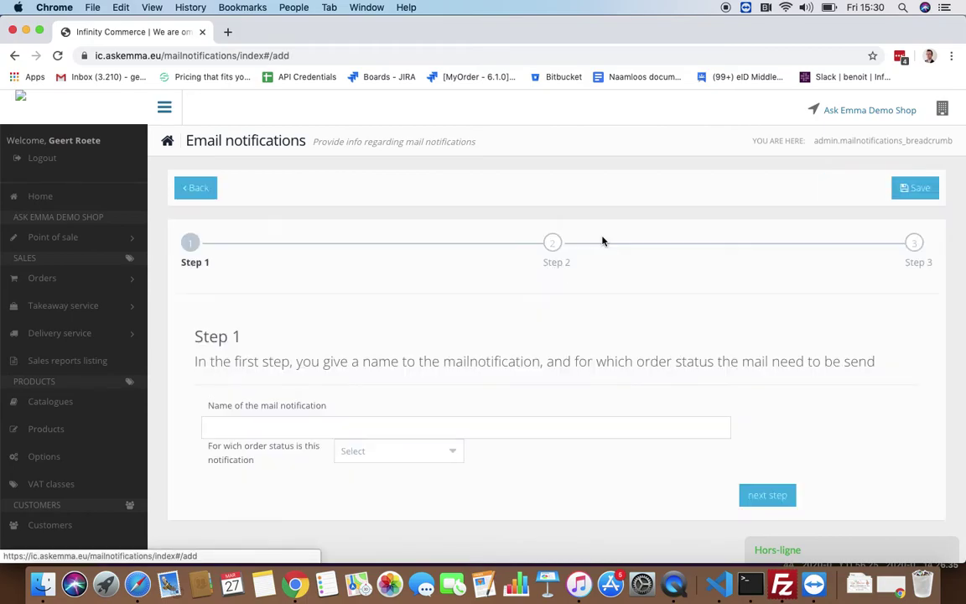
pyautogui.click(301, 424)
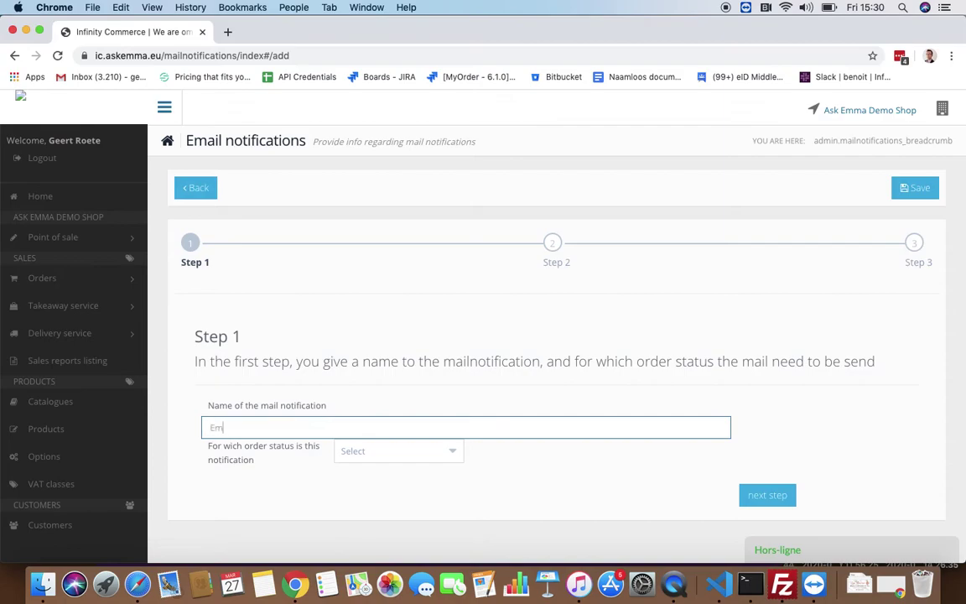
pyautogui.write('Email when new order comes in')
pyautogui.click(379, 452)
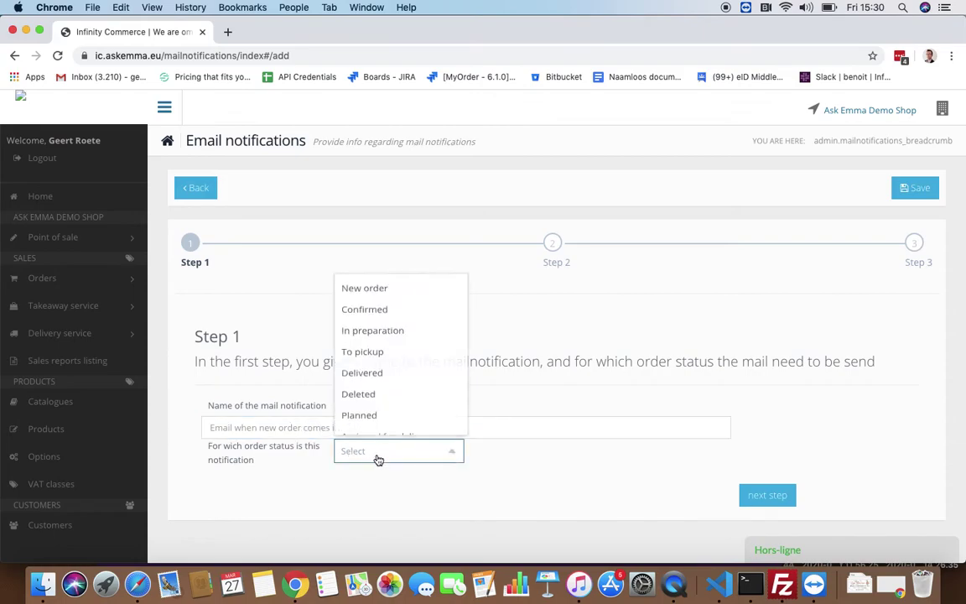
pyautogui.click(378, 269)
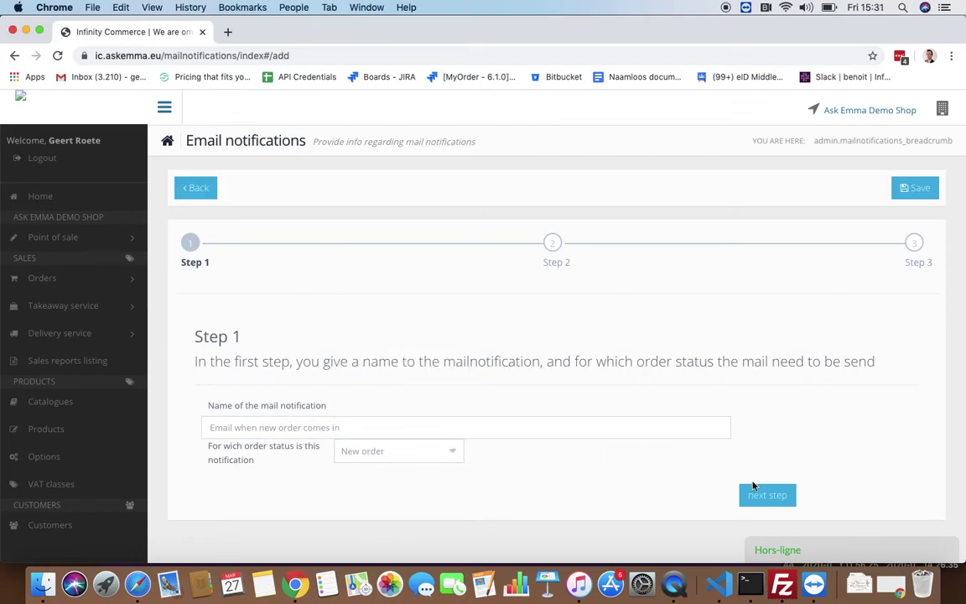
pyautogui.scroll(-10, 12, 411)
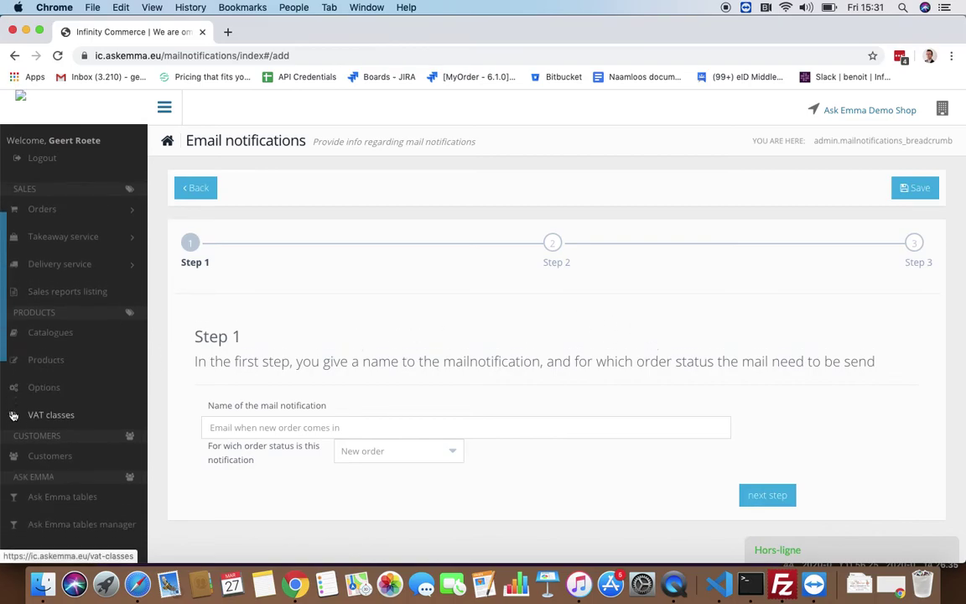
pyautogui.scroll(-6, 13, 414)
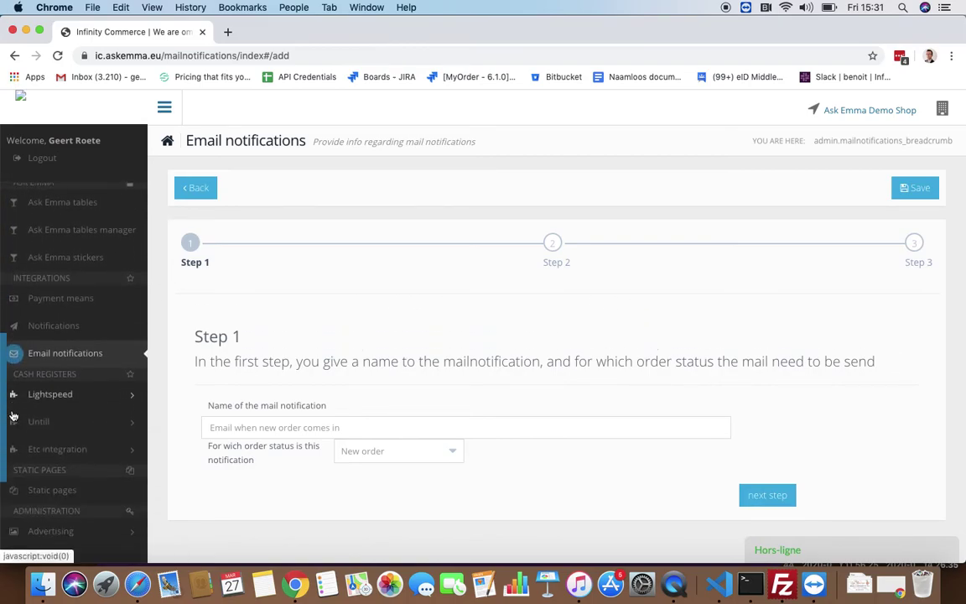
pyautogui.scroll(-2, 12, 414)
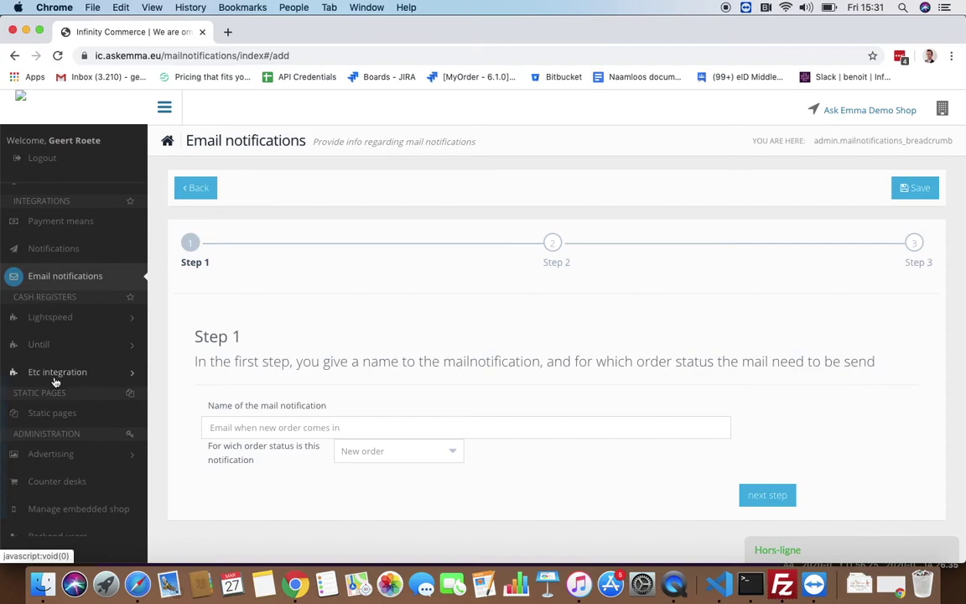
pyautogui.scroll(-1, 50, 329)
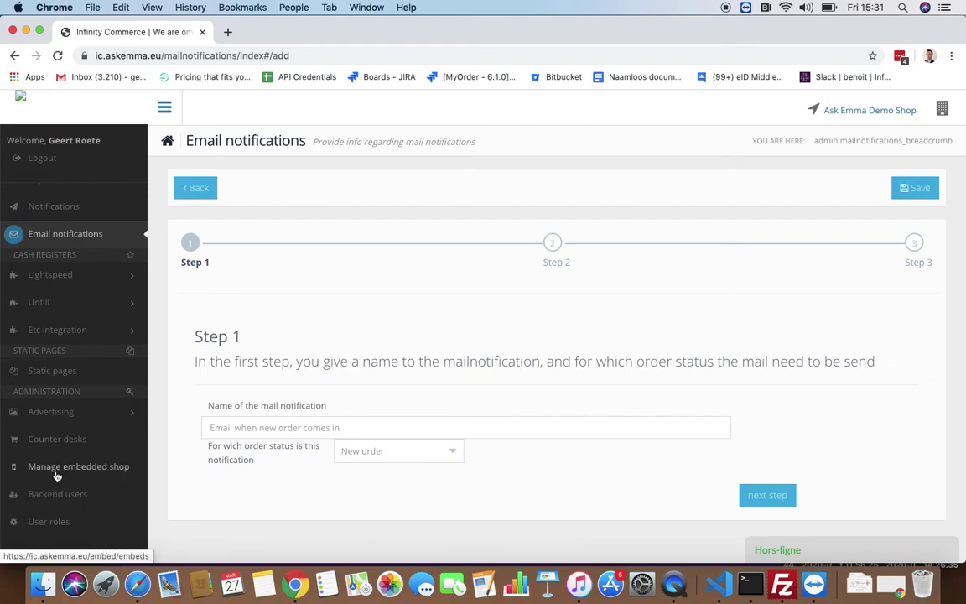
# Add a new backend user and keep its role at '-- super admin --'.
pyautogui.click(32, 494)
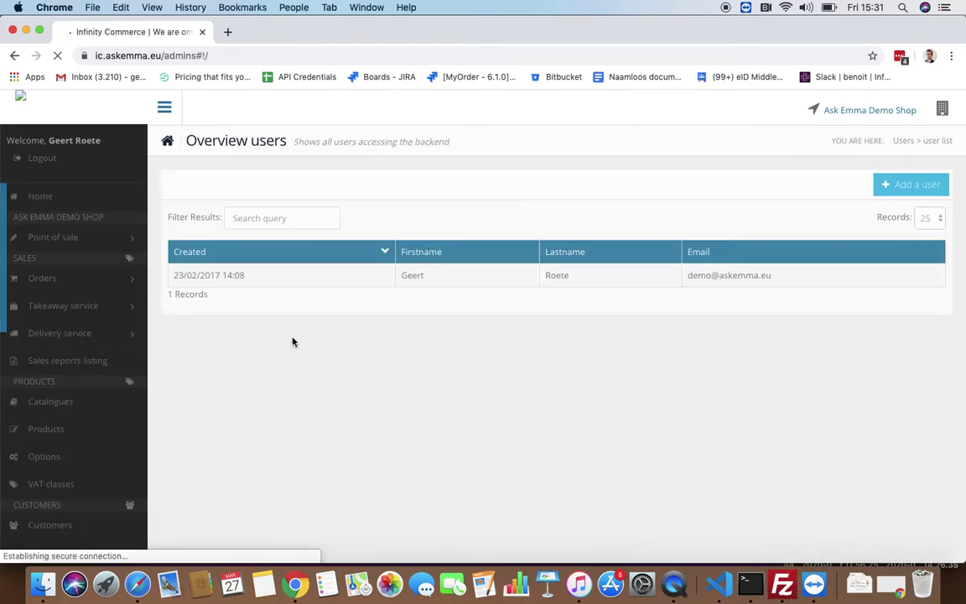
pyautogui.click(918, 185)
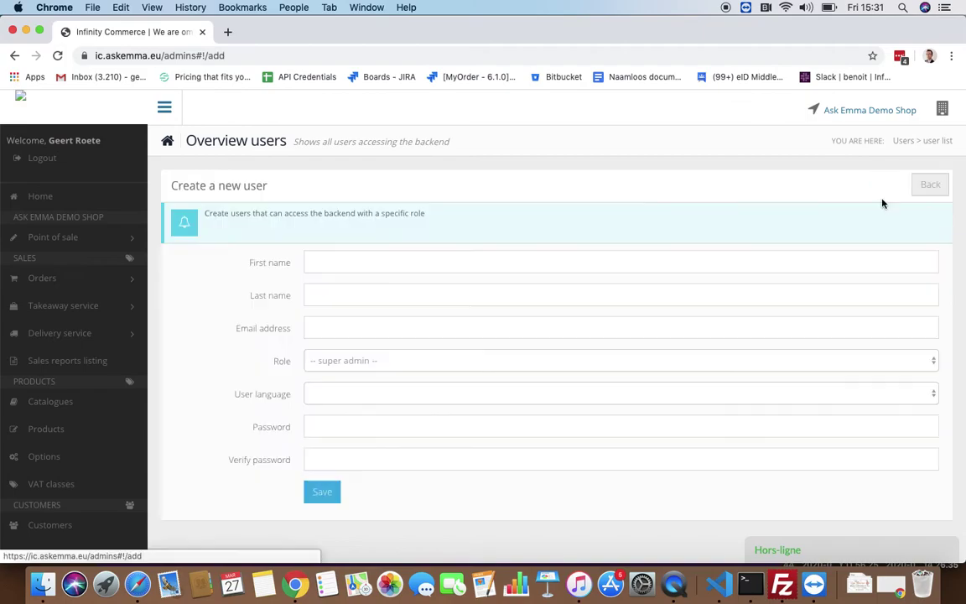
pyautogui.click(409, 360)
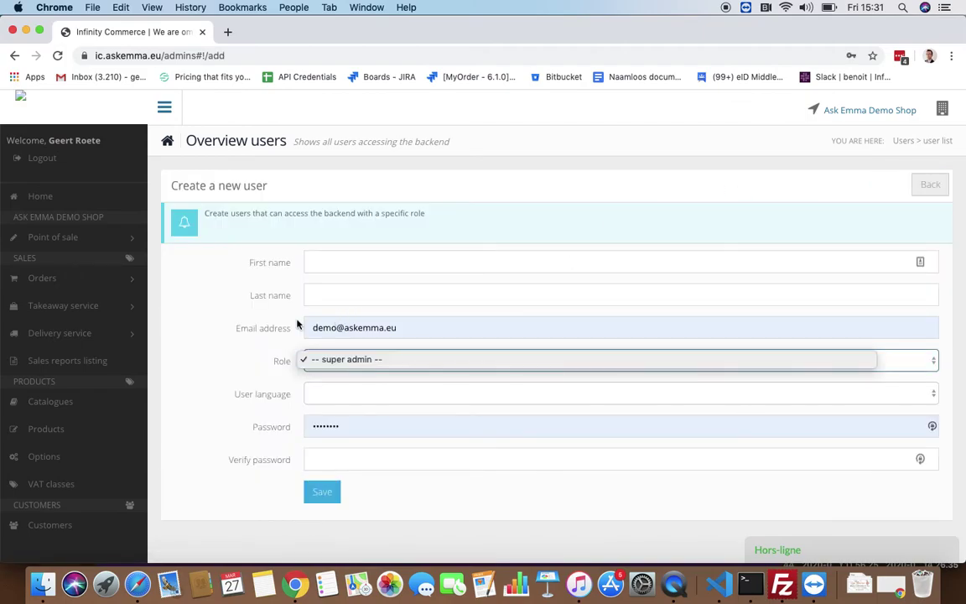
pyautogui.click(363, 355)
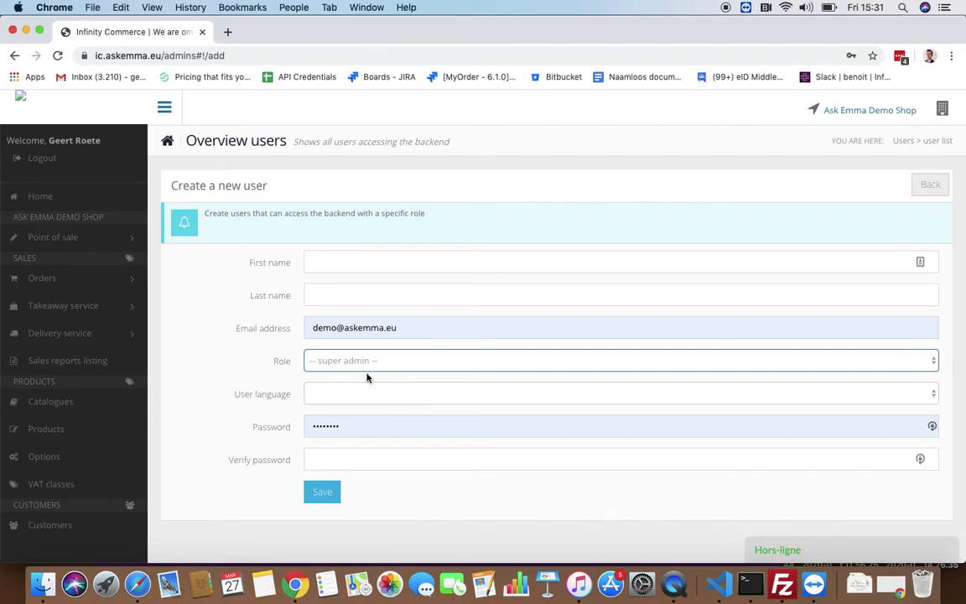
pyautogui.click(327, 364)
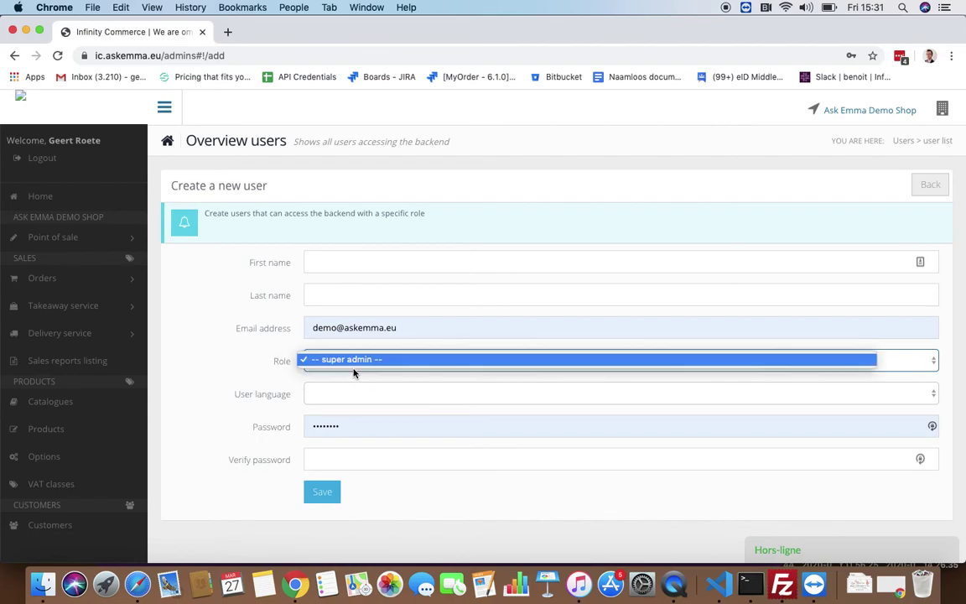
pyautogui.click(225, 394)
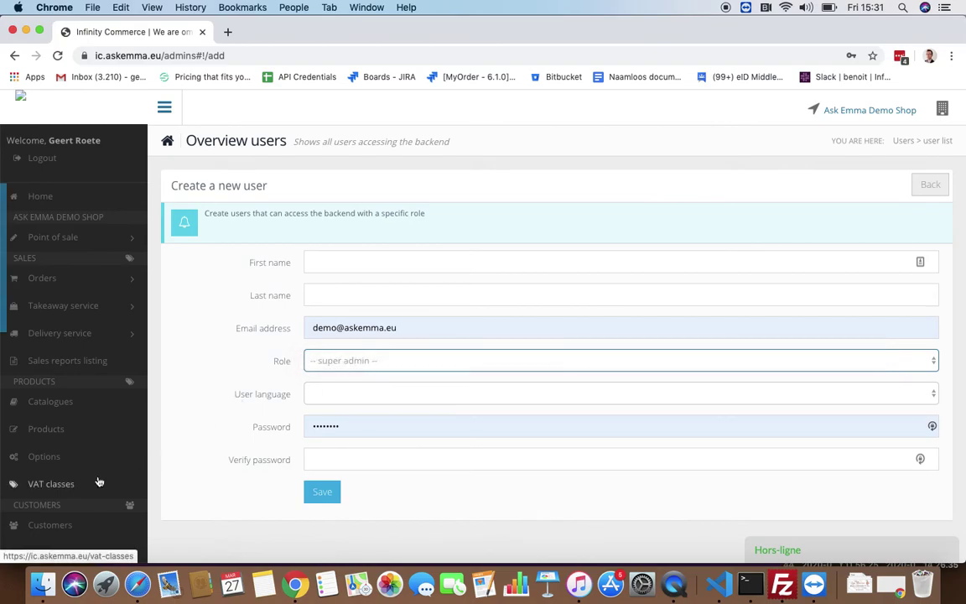
pyautogui.scroll(-10, 67, 469)
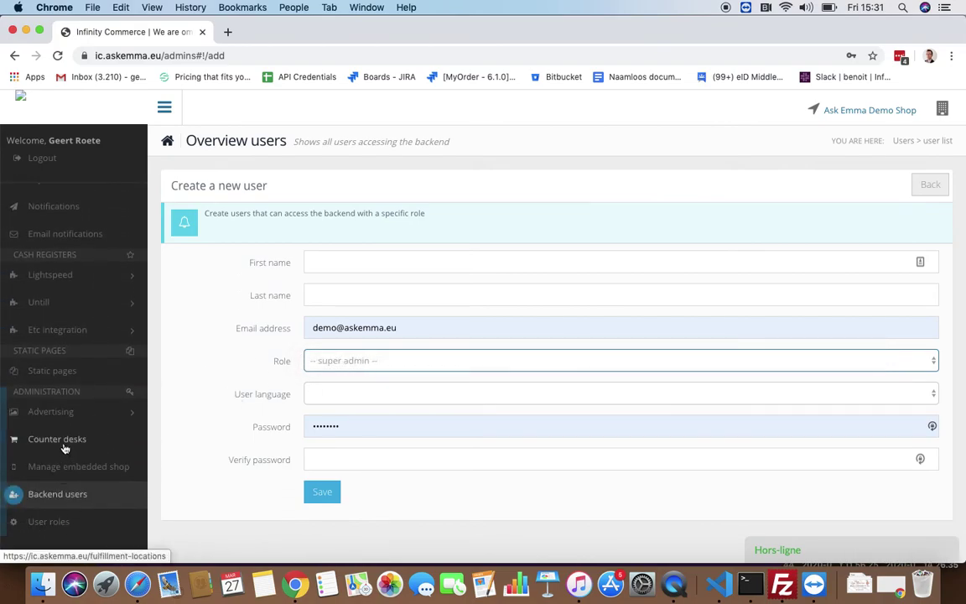
pyautogui.click(30, 465)
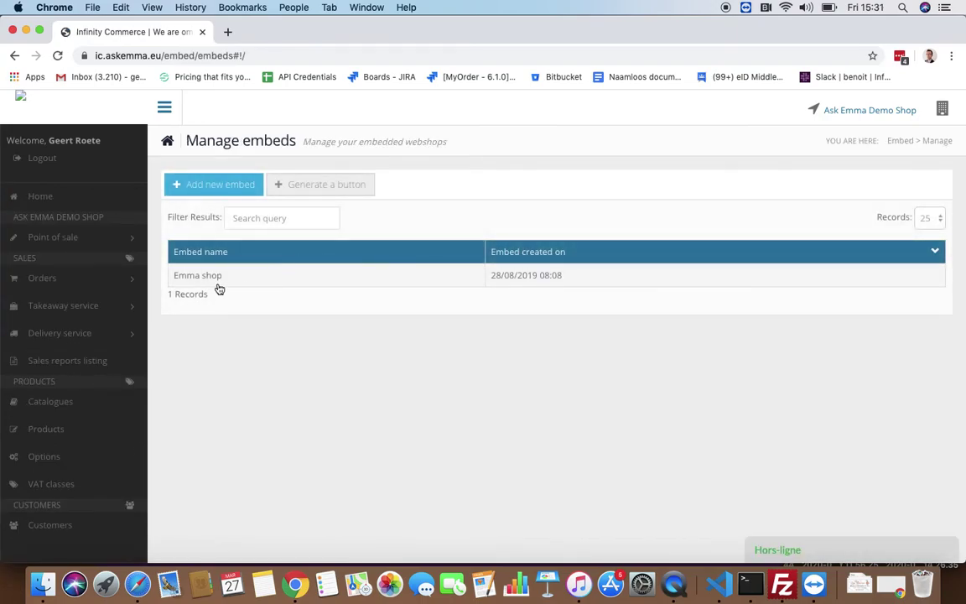
# Open the Emma shop embed and keep Demo Catalog as its linked catalog.
pyautogui.click(262, 277)
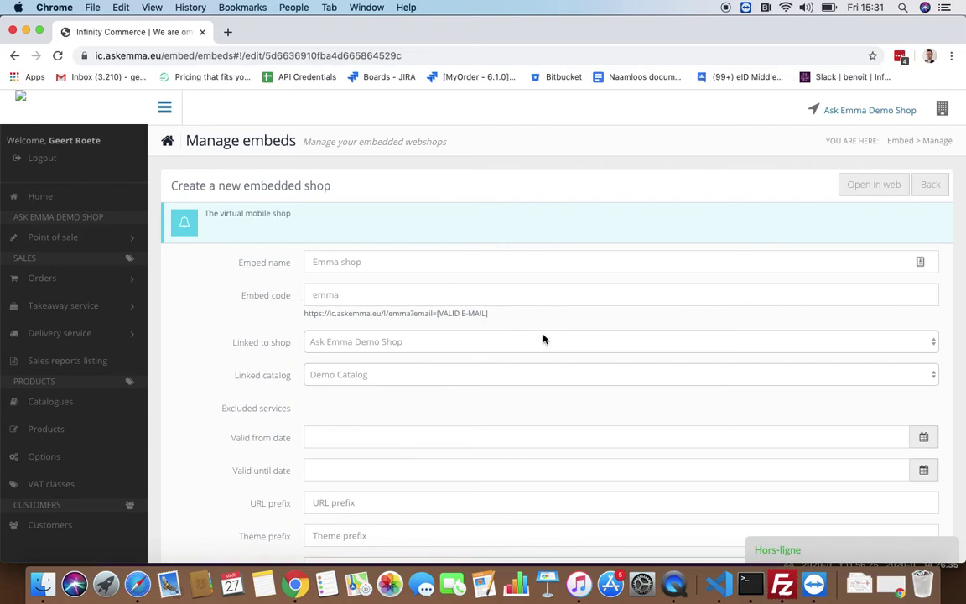
pyautogui.click(371, 374)
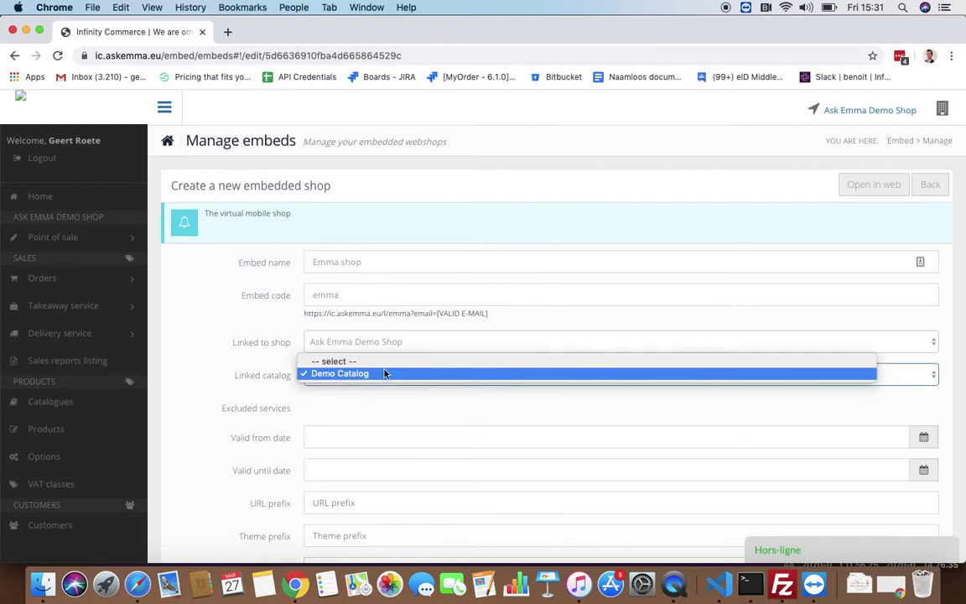
pyautogui.click(342, 374)
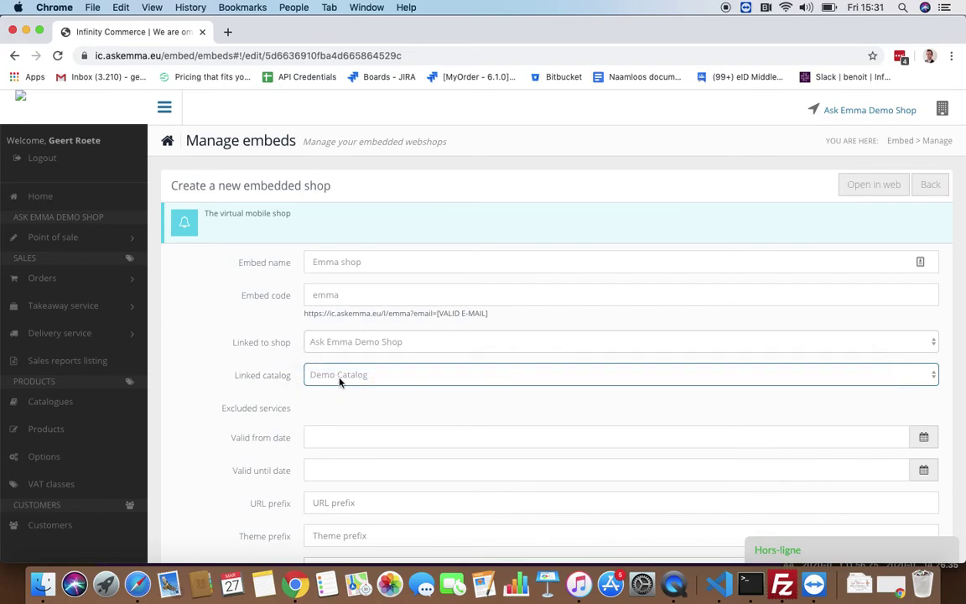
pyautogui.scroll(-1, 350, 407)
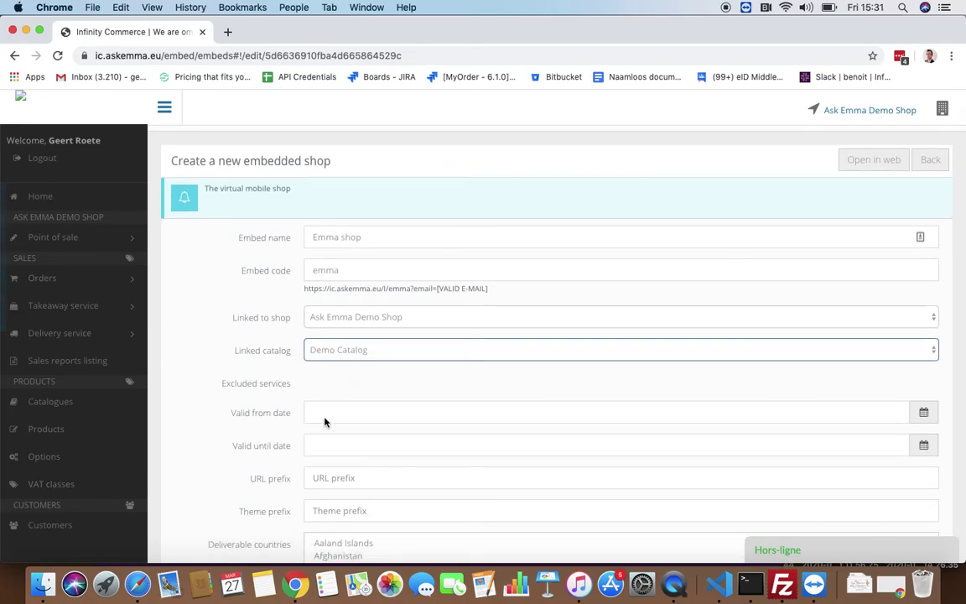
pyautogui.click(341, 355)
pyautogui.click(340, 401)
# Review the remaining Emma shop embed settings and open the webshop in a new tab.
pyautogui.scroll(-1, 342, 403)
pyautogui.scroll(-2, 342, 403)
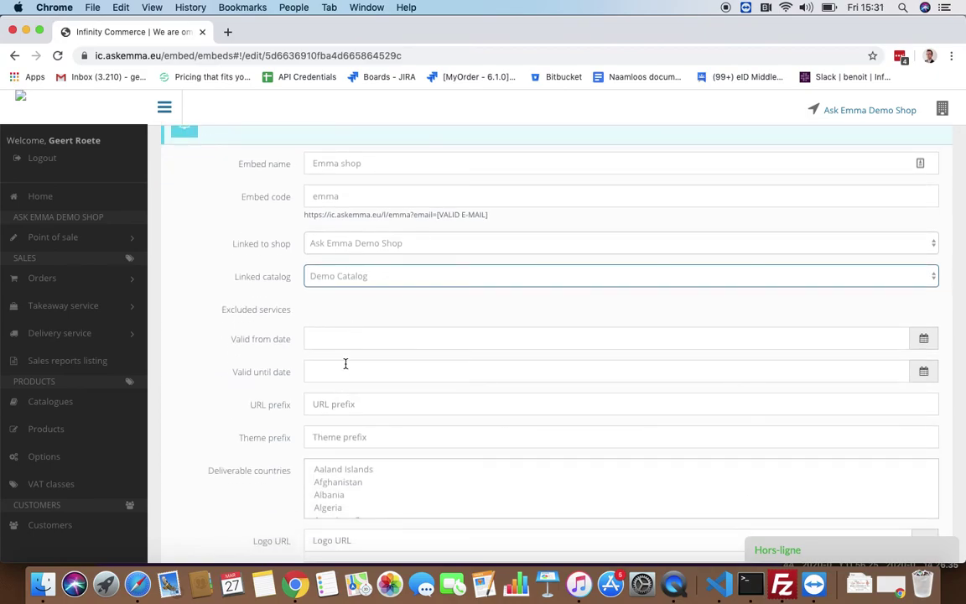
pyautogui.scroll(-3, 367, 318)
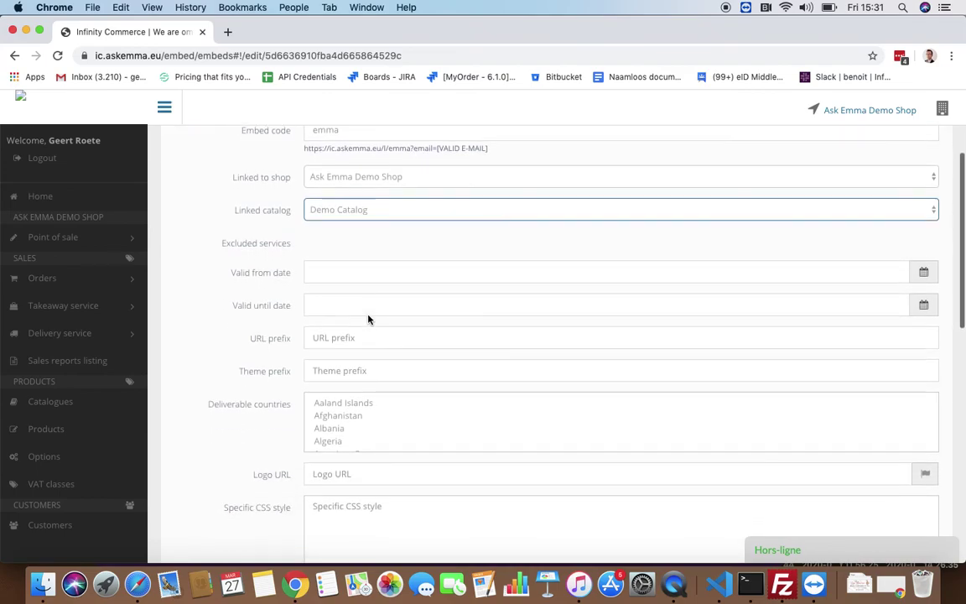
pyautogui.scroll(-7, 287, 412)
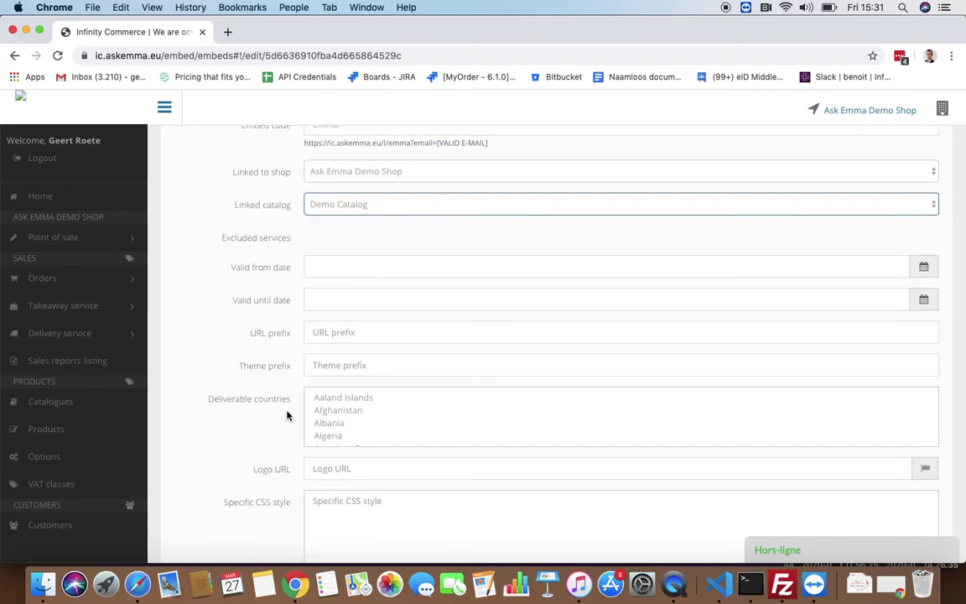
pyautogui.scroll(-10, 286, 324)
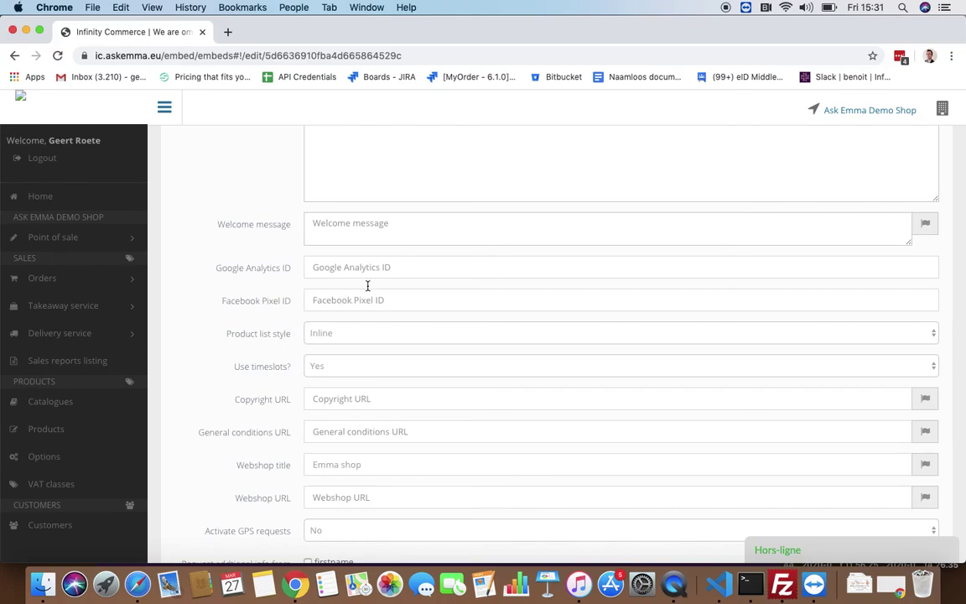
pyautogui.scroll(-3, 248, 416)
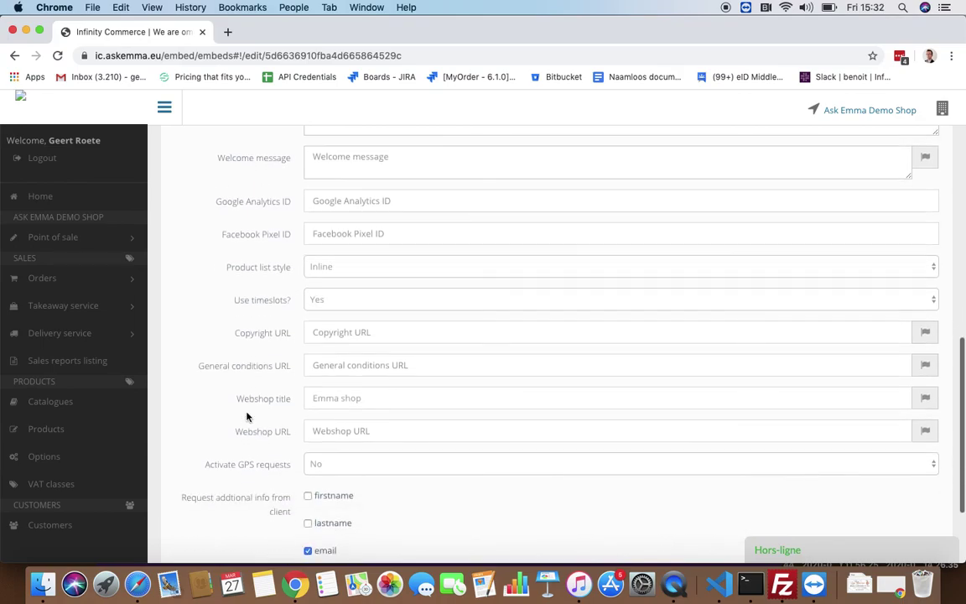
pyautogui.scroll(15, 285, 421)
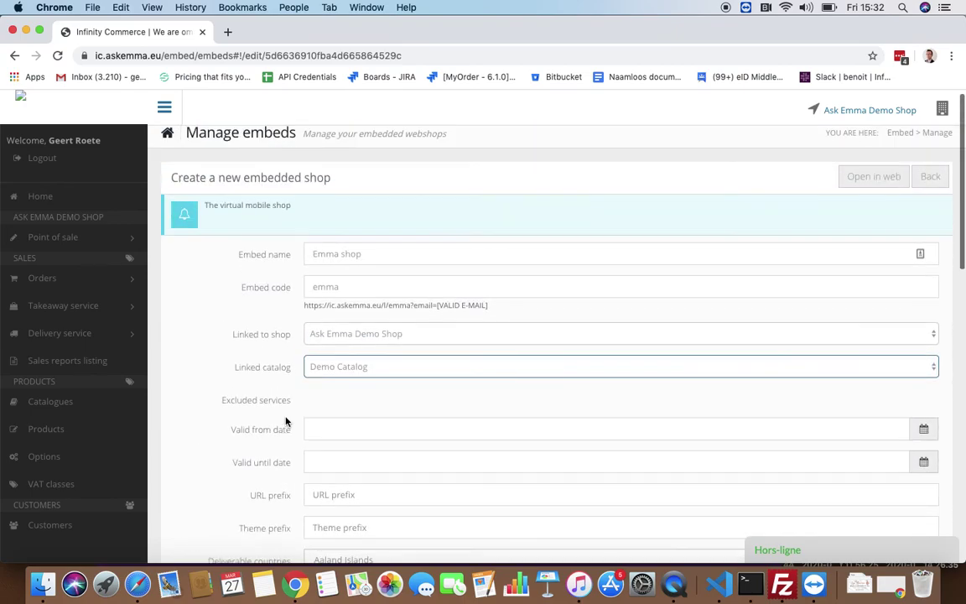
pyautogui.click(346, 260)
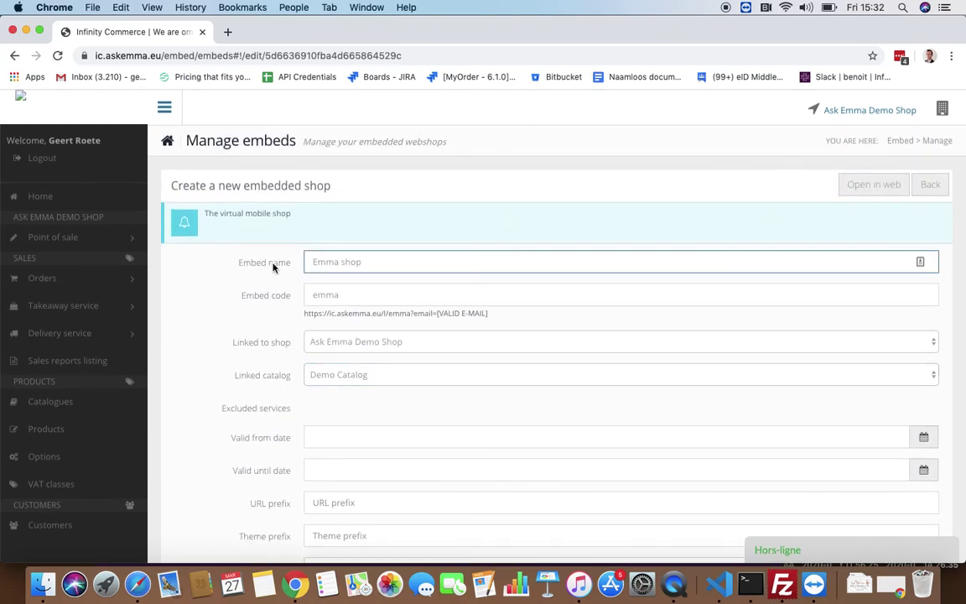
pyautogui.click(885, 193)
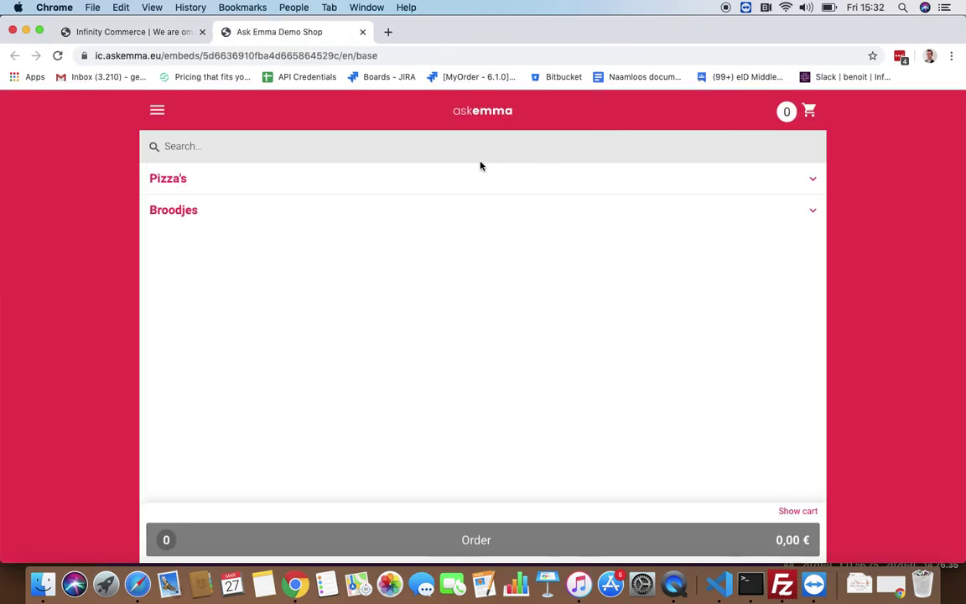
# Add Pizza Hawai (7,90 €) from the Pizza's category to the cart.
pyautogui.click(178, 181)
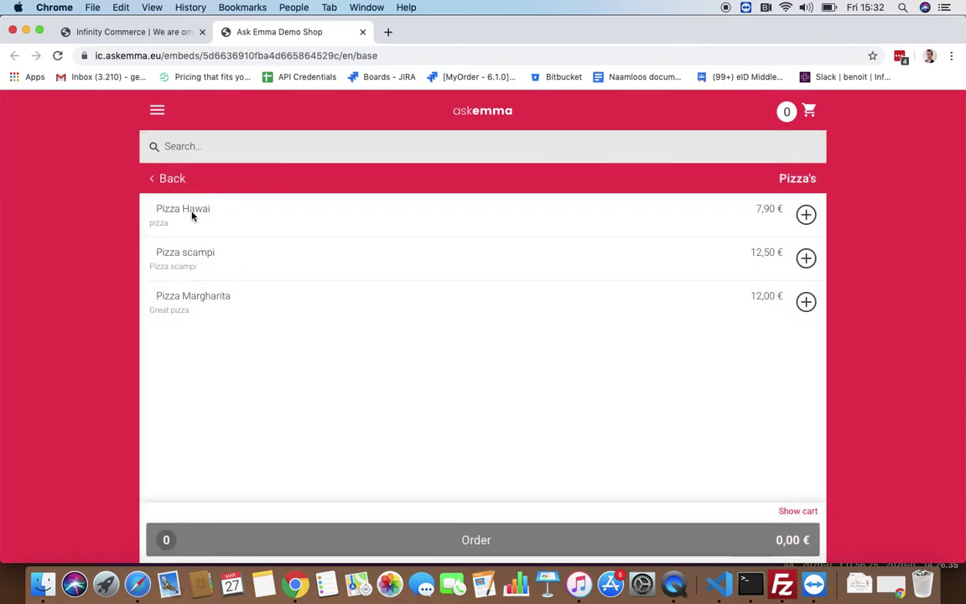
pyautogui.click(805, 212)
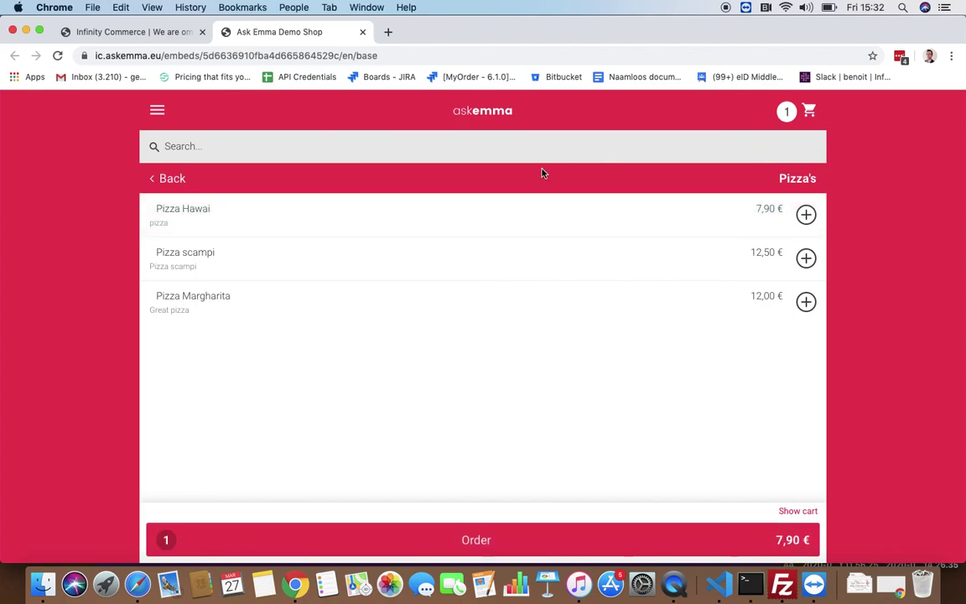